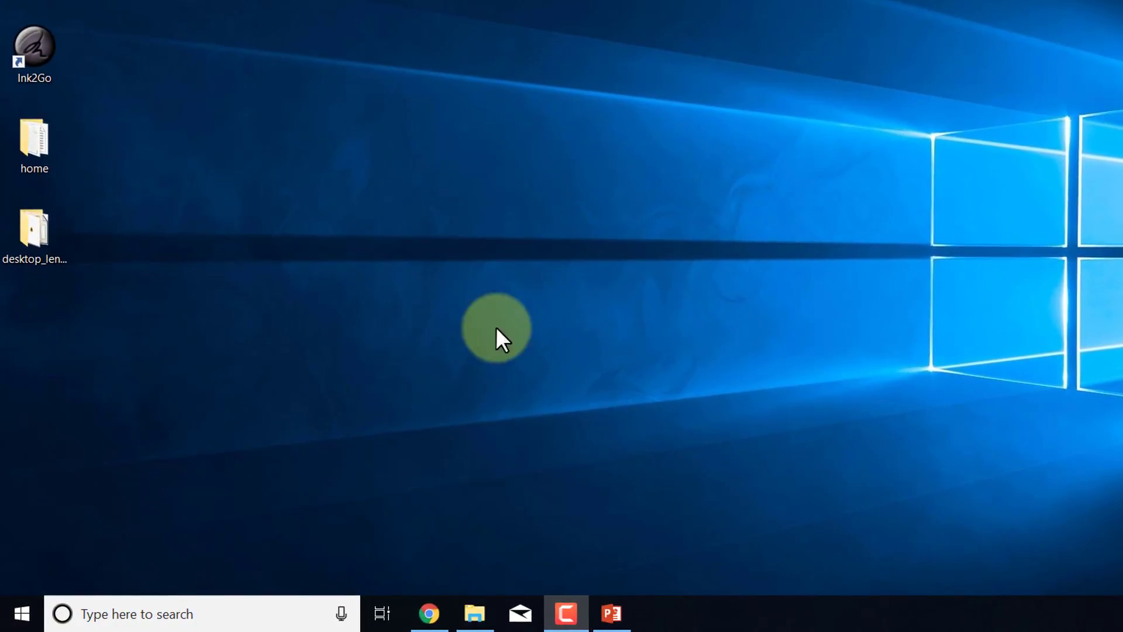
Step: Launch ANSYS Workbench 19.1 from the Windows Start search results
click(181, 614)
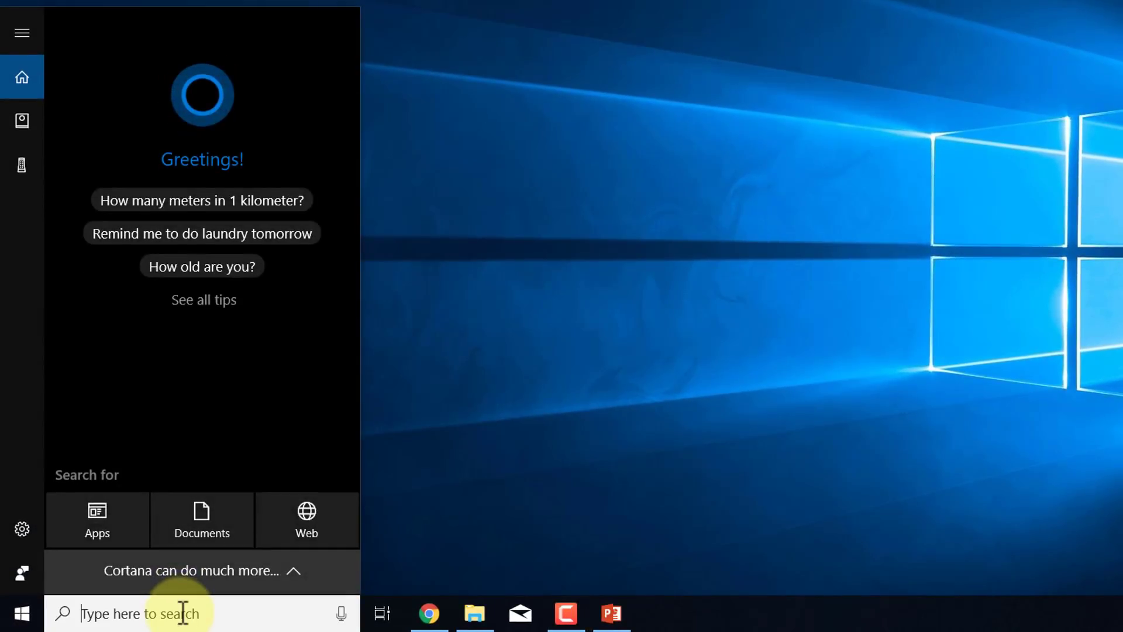
text(wor)
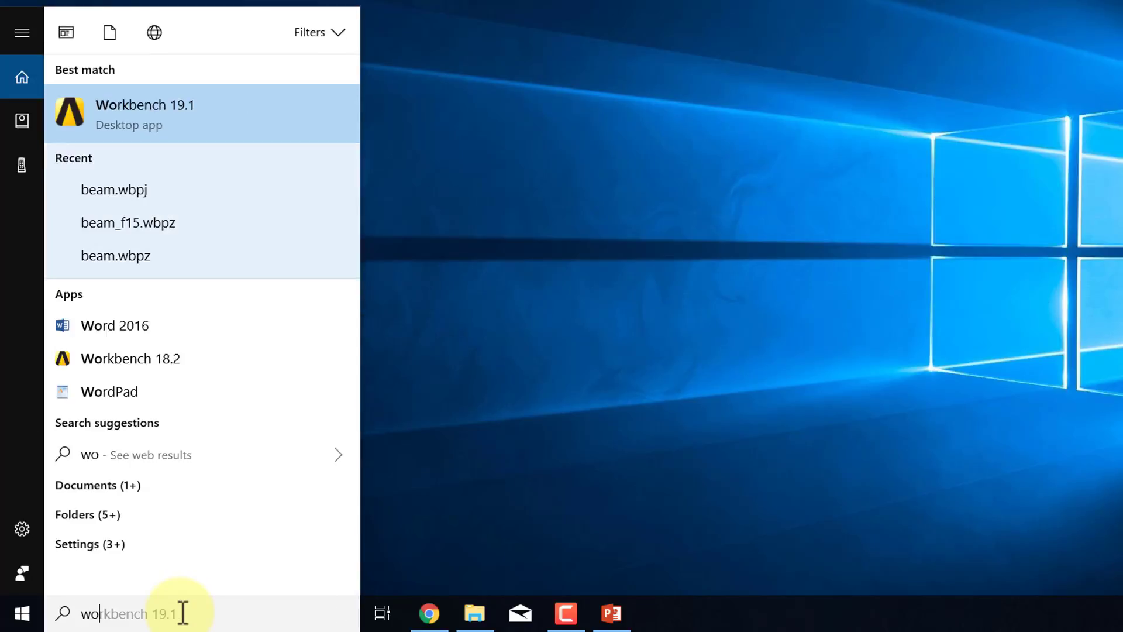
text(kbench)
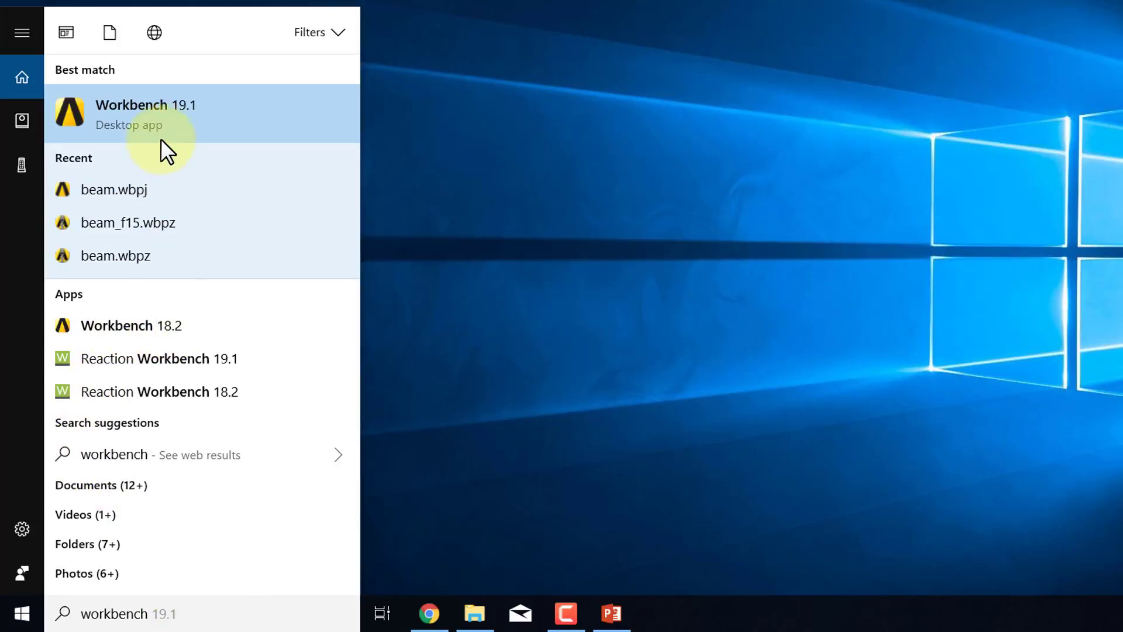
click(204, 114)
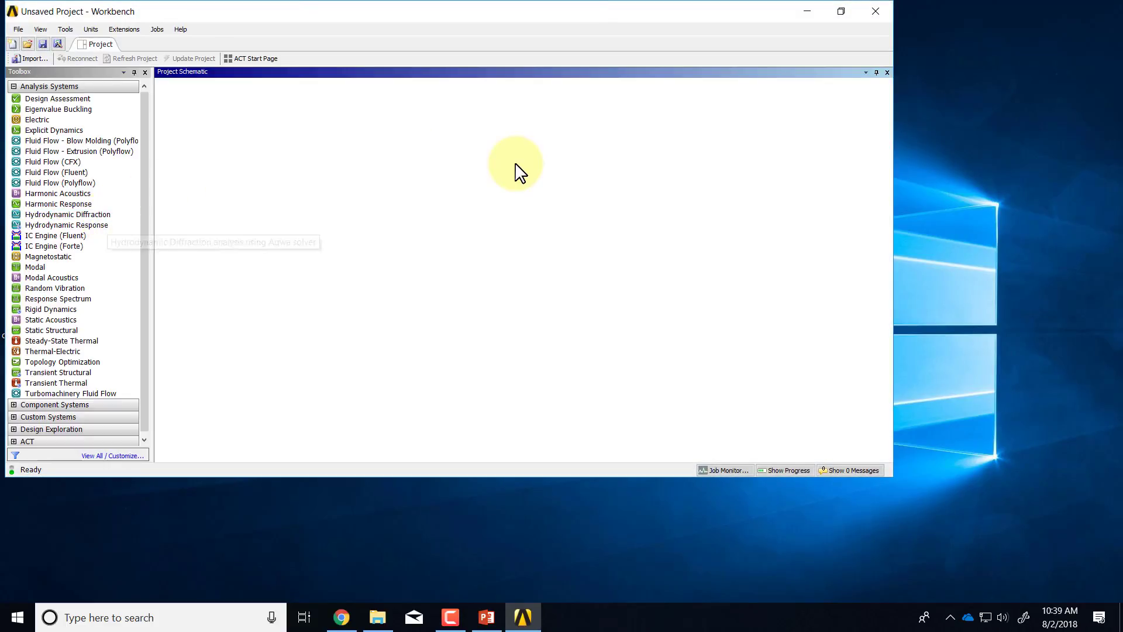
Step: Maximize Workbench and add a standalone Static Structural system named 'Euler-Bernoulli Model of Beam'
click(841, 12)
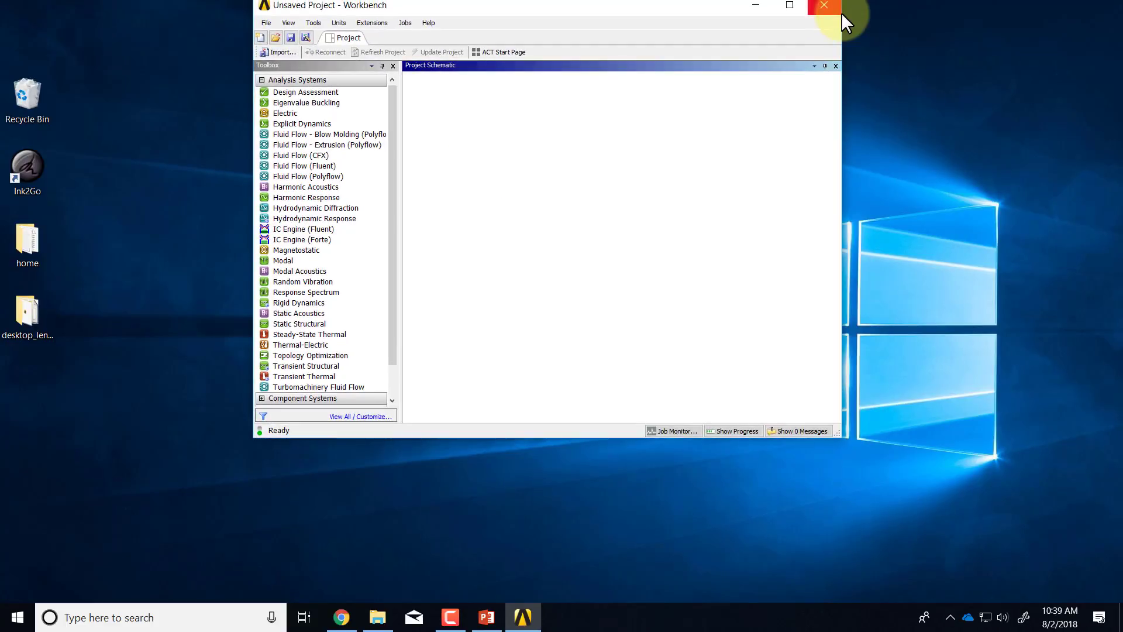
click(791, 9)
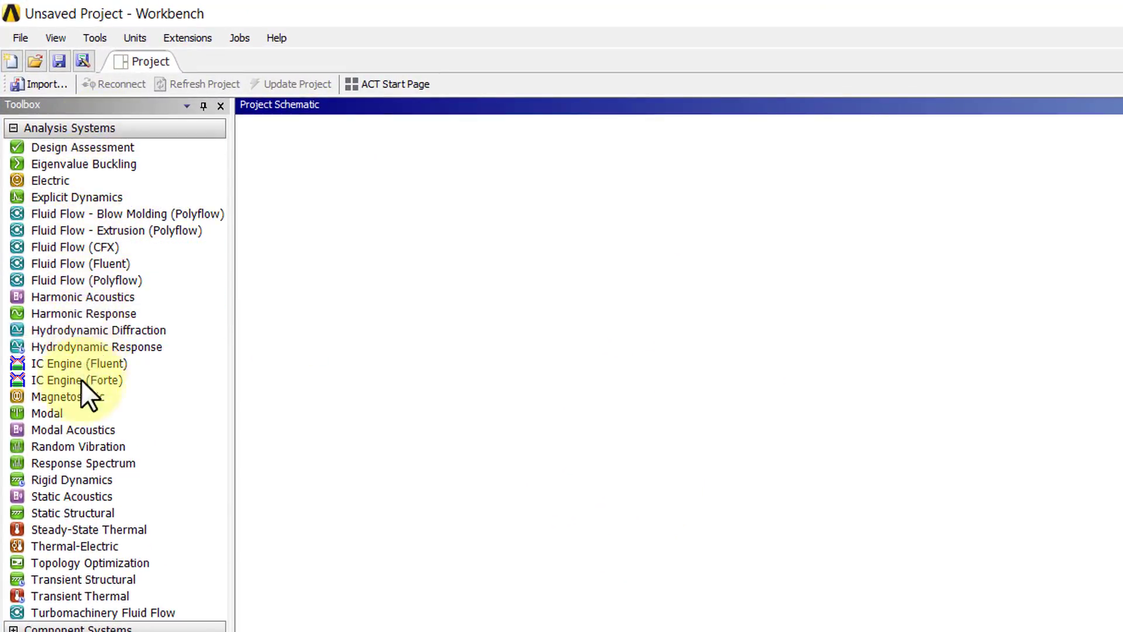
drag(60, 514, 383, 212)
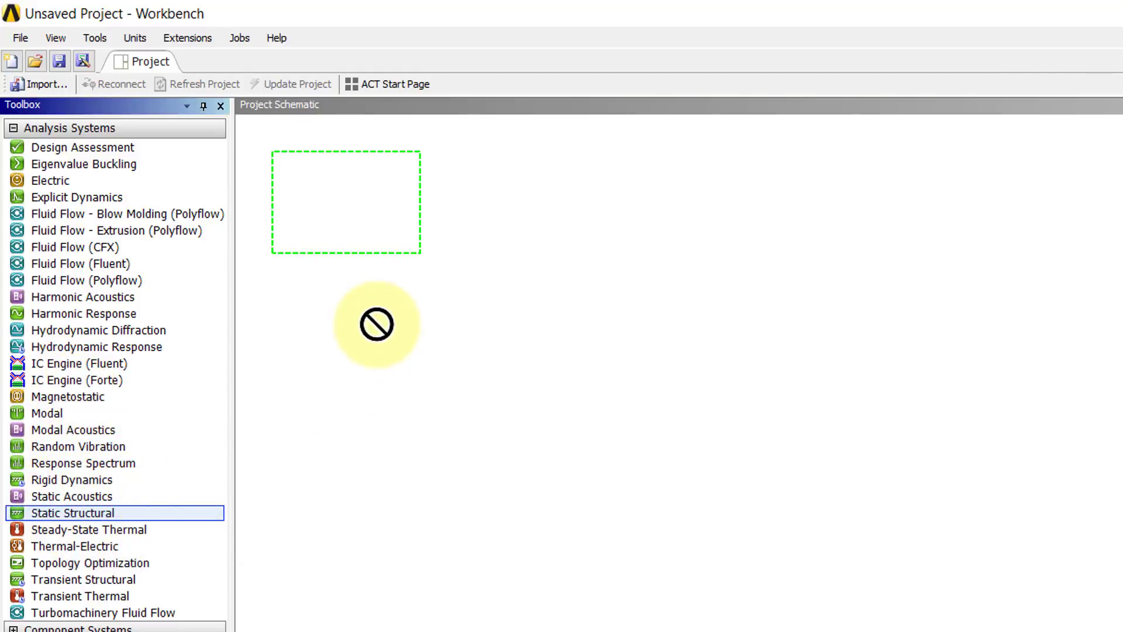
drag(383, 212, 383, 213)
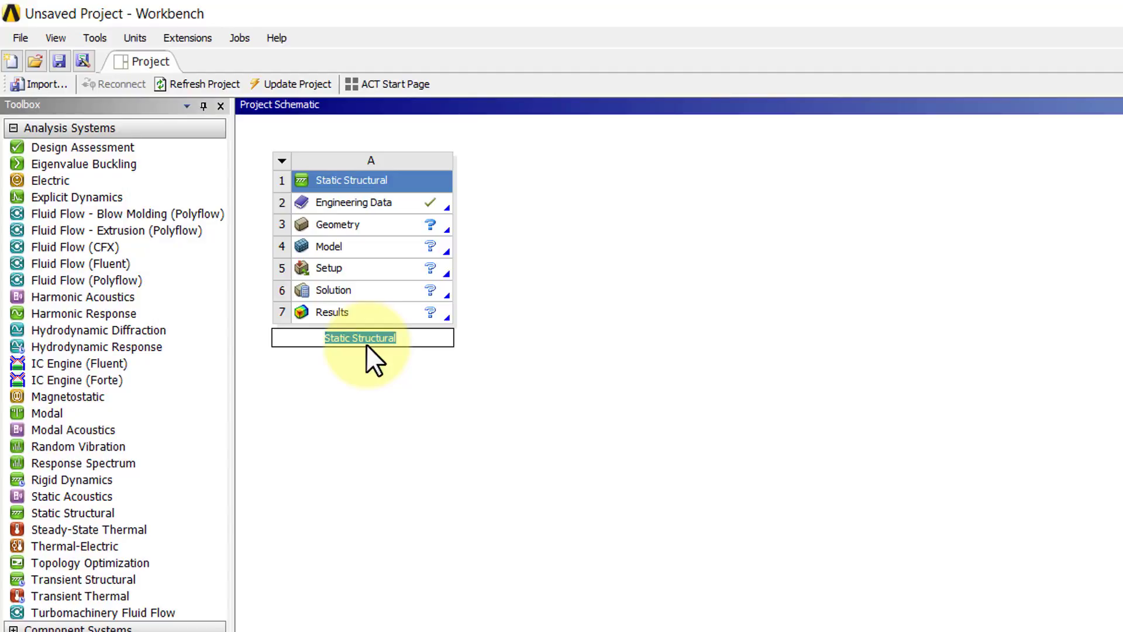
text(E)
text(li Model of Beam)
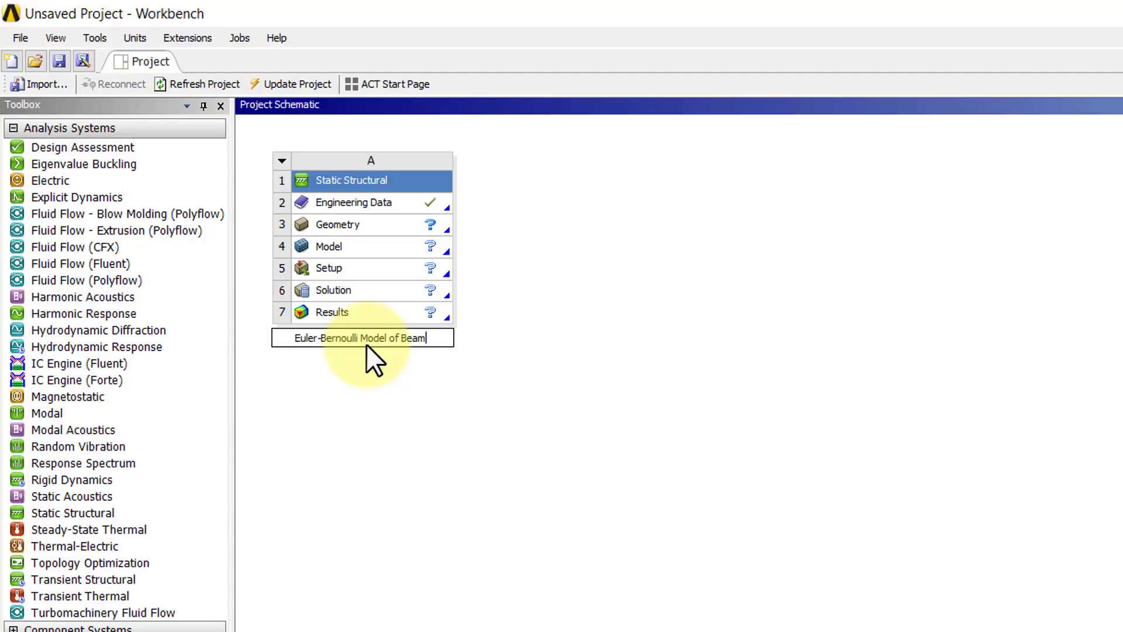
key(Return)
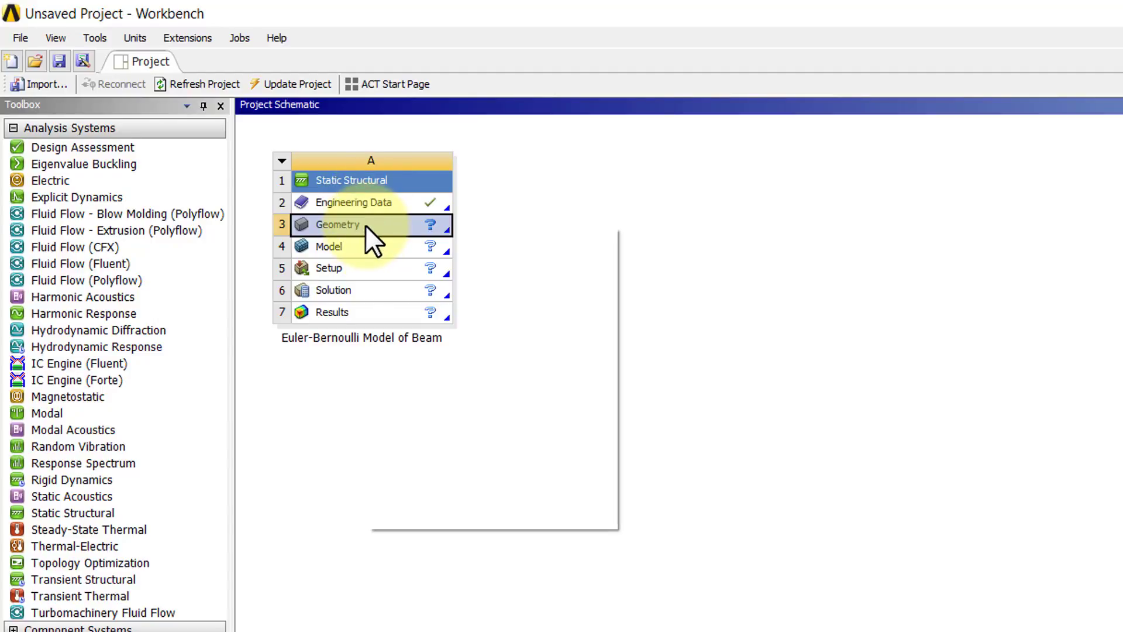
Step: Create a new SpaceClaim geometry from the system's Geometry cell
right_click(365, 225)
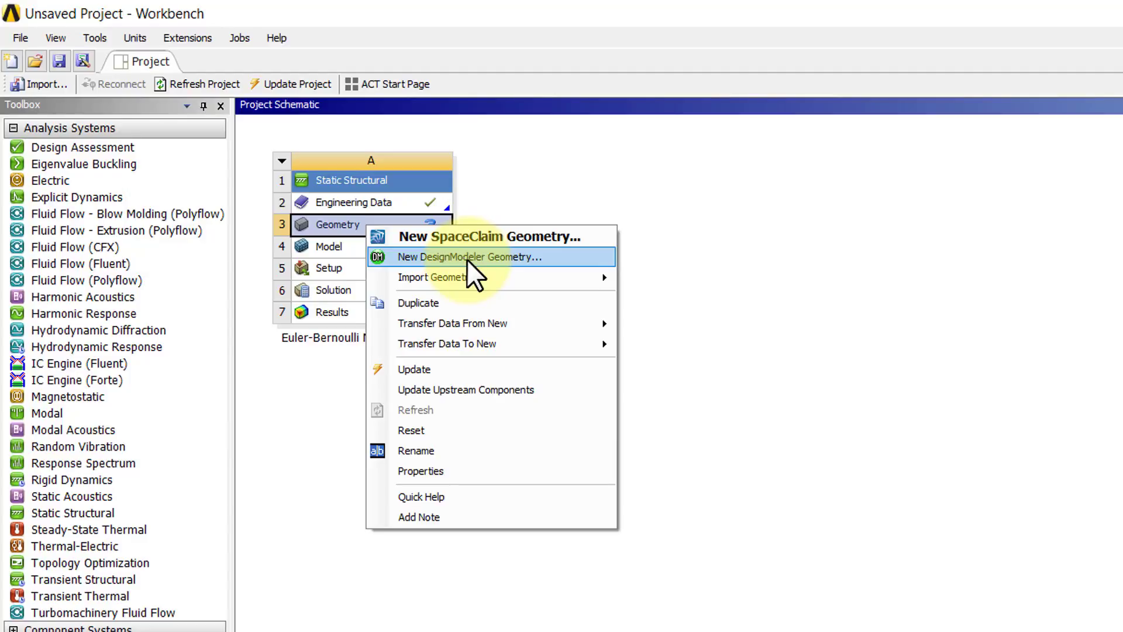
click(469, 239)
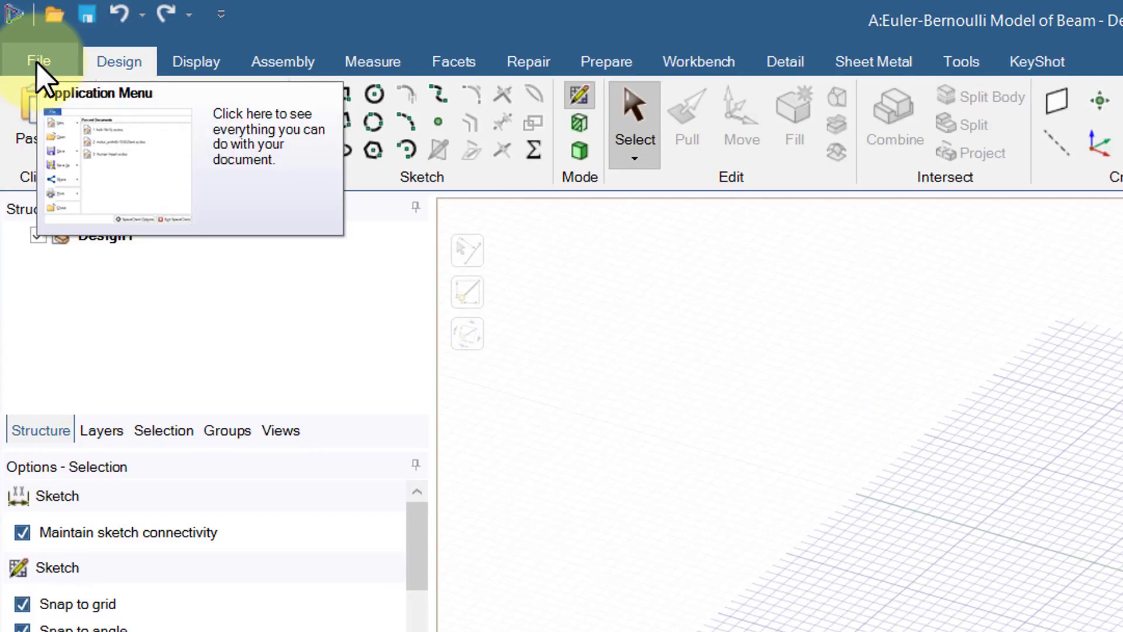
Step: In SpaceClaim Options, set length units to Meters and minor grid spacing to 0.1 m
click(35, 61)
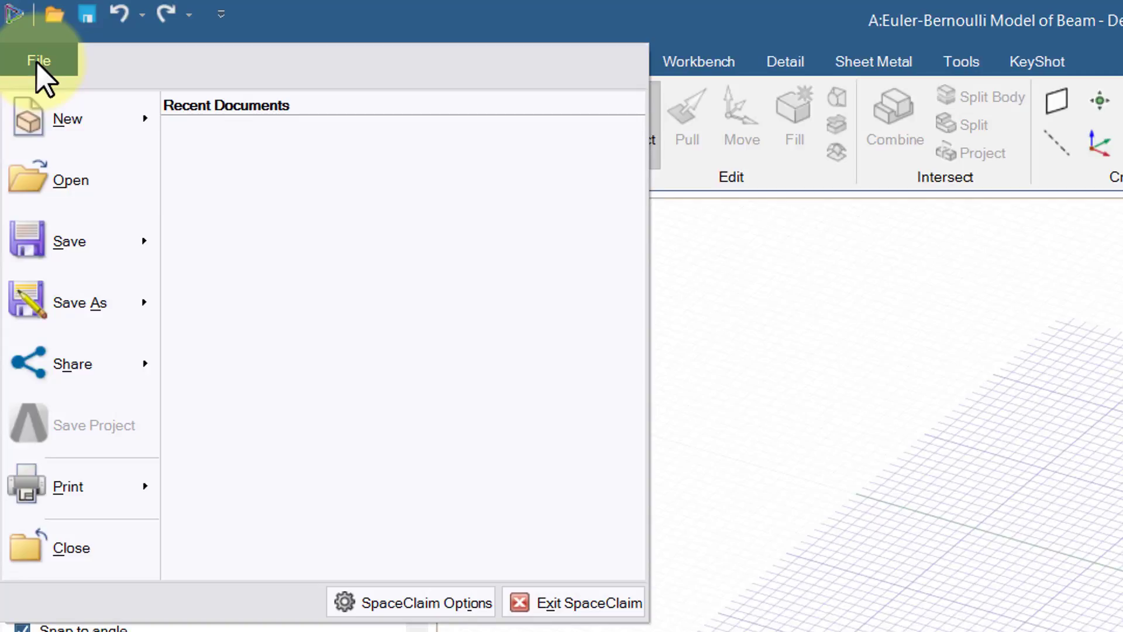
click(421, 609)
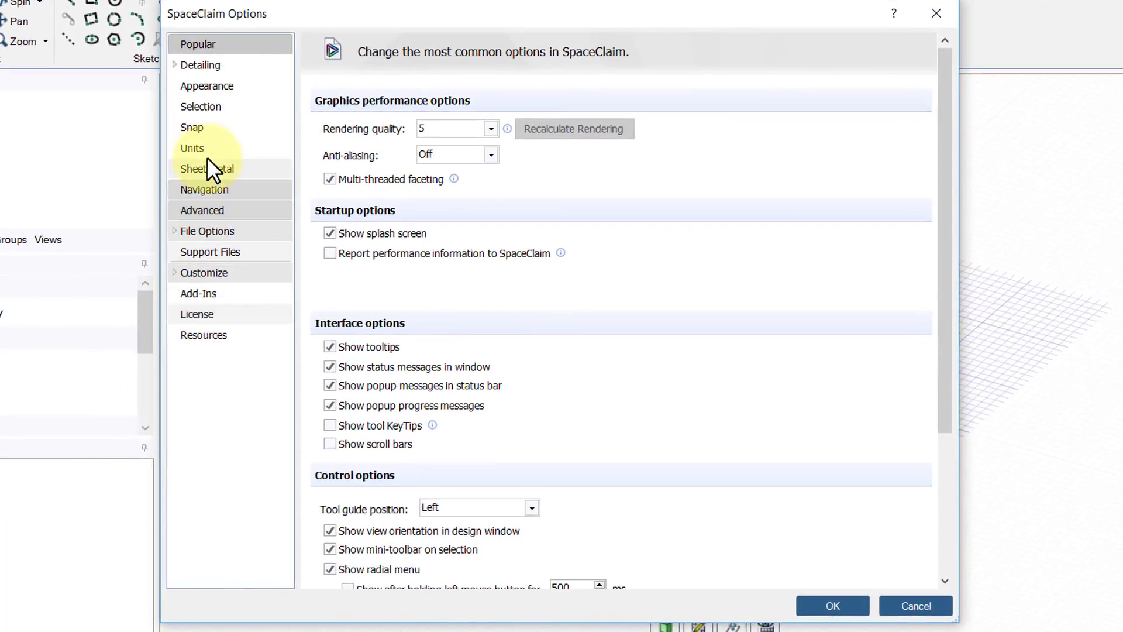
click(196, 150)
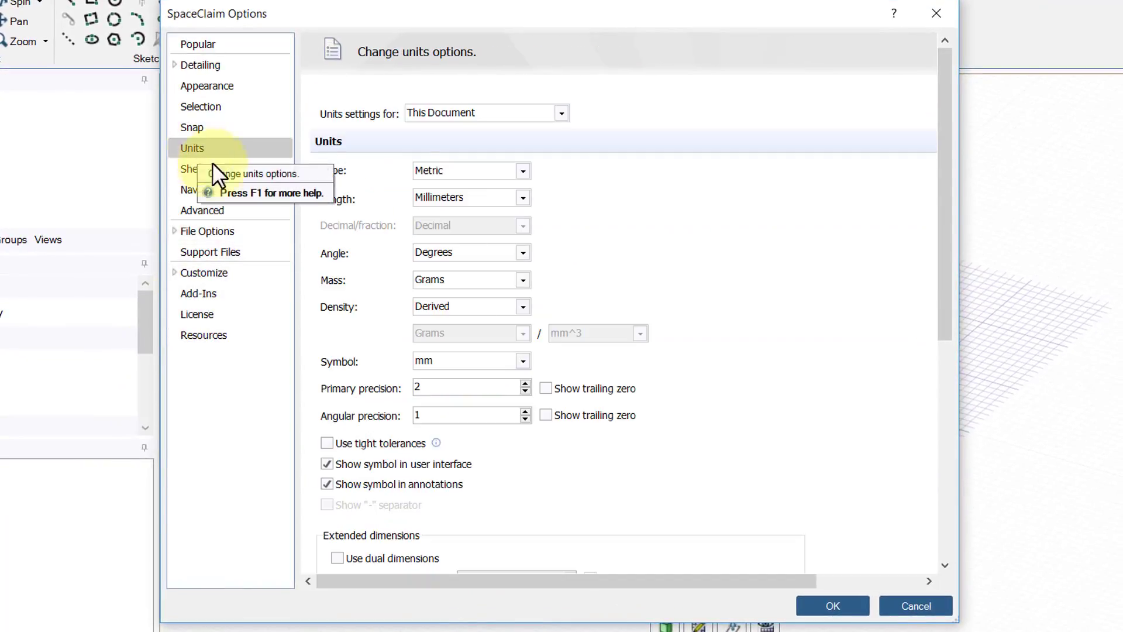
click(524, 197)
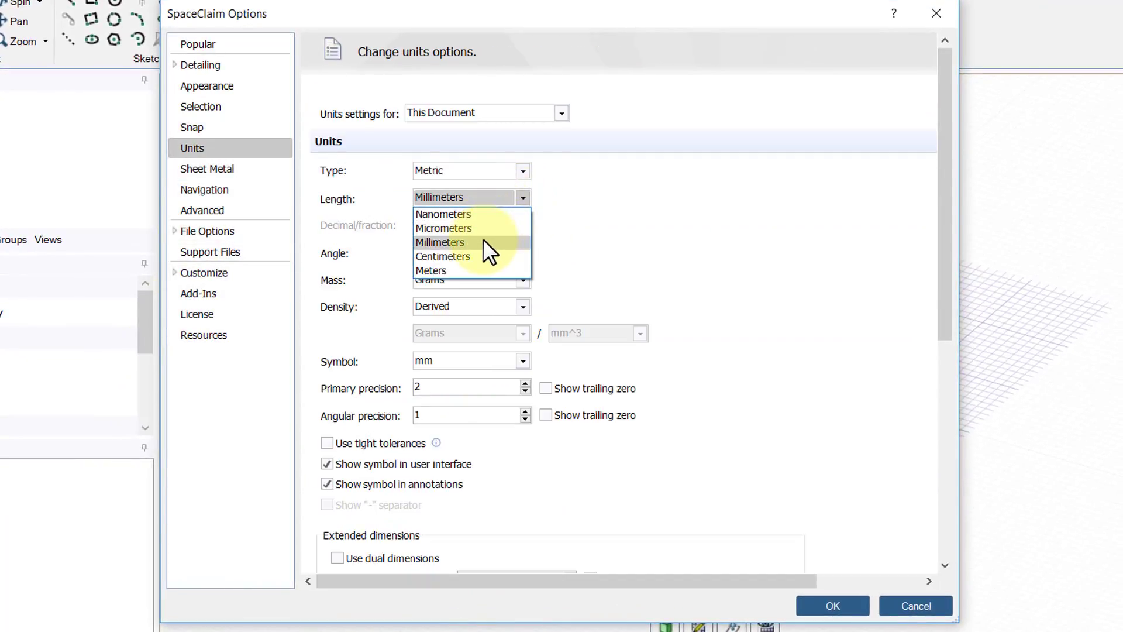
click(470, 270)
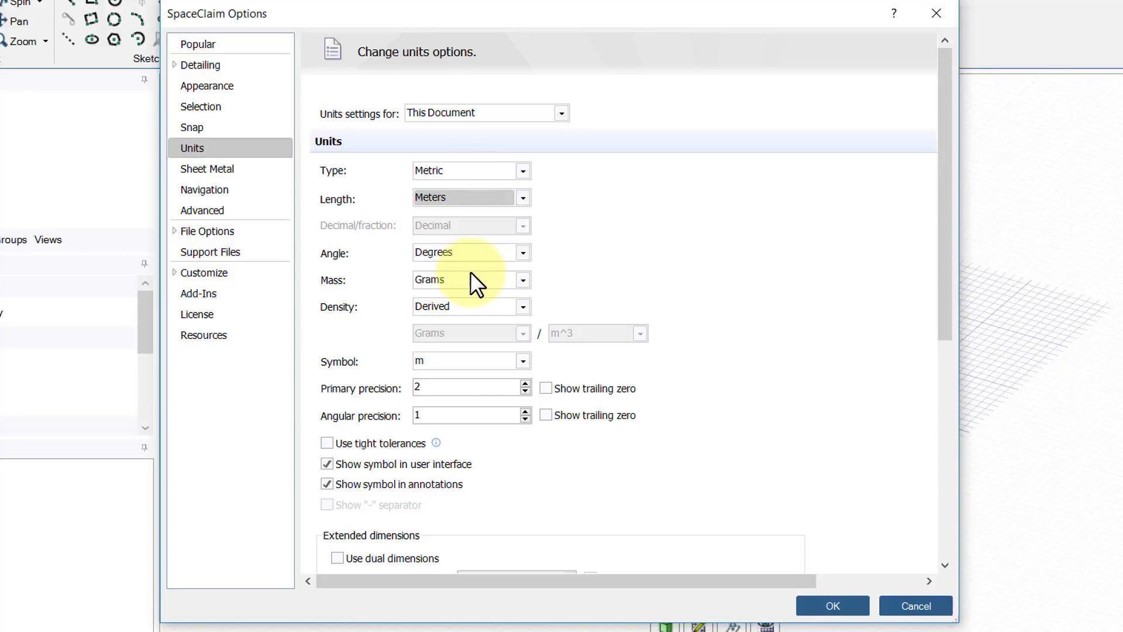
scroll(771, 373, down, 5)
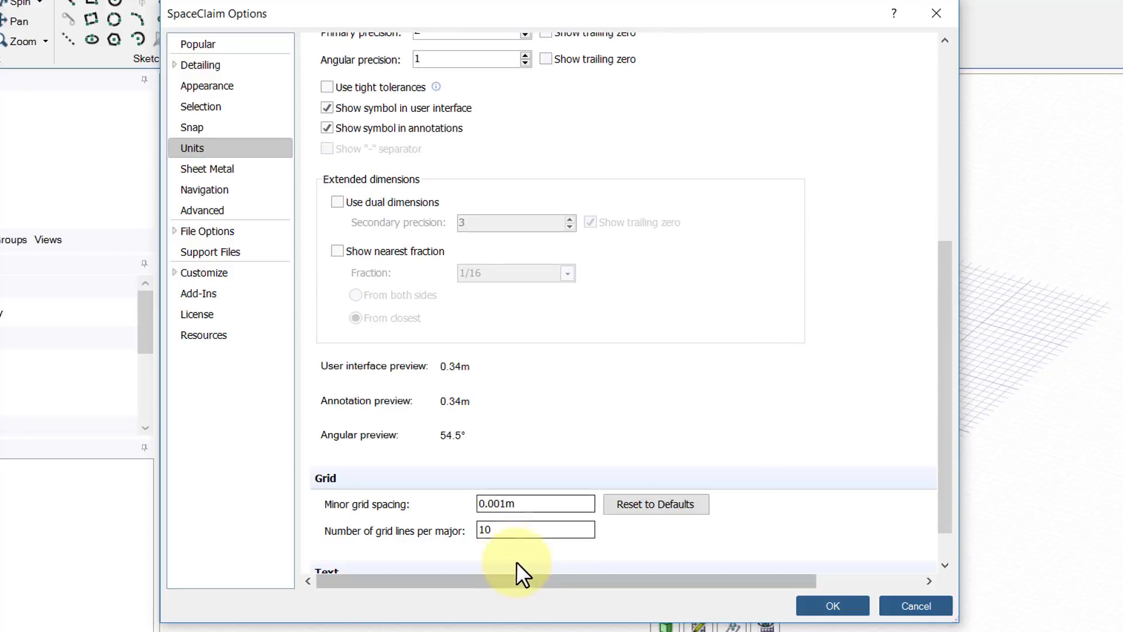
click(505, 503)
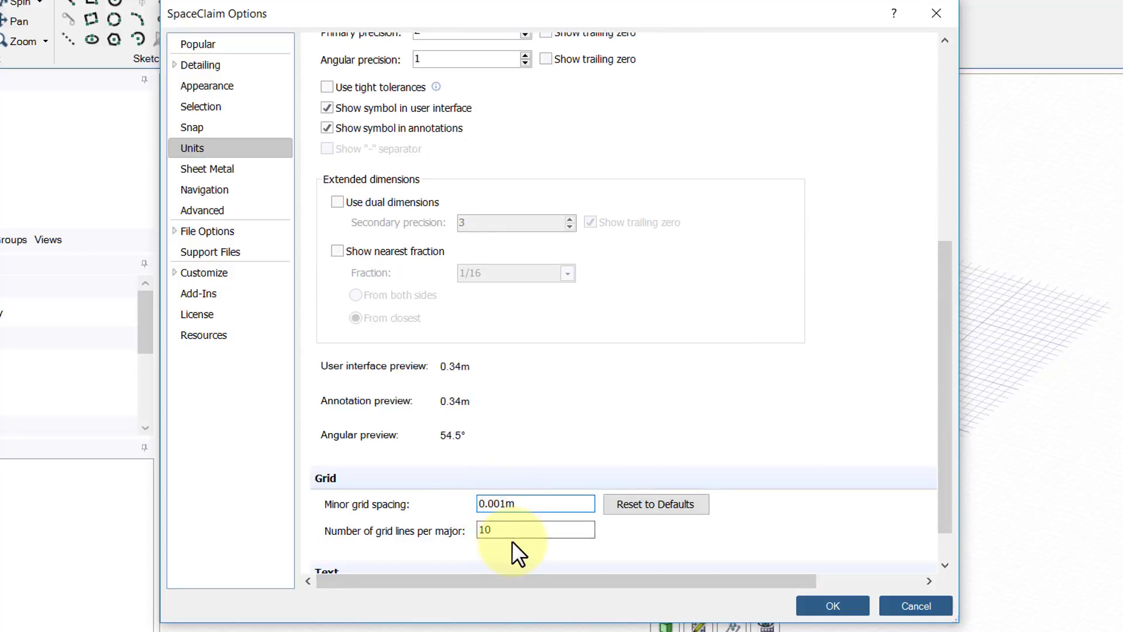
key(BackSpace)
key(BackSpace)
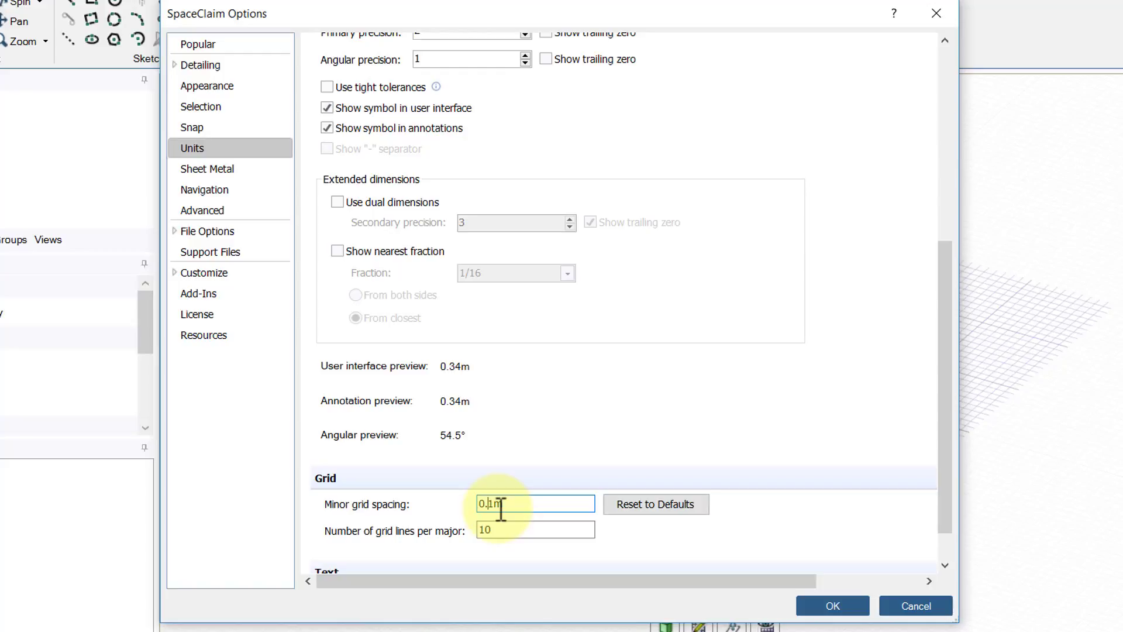
click(834, 604)
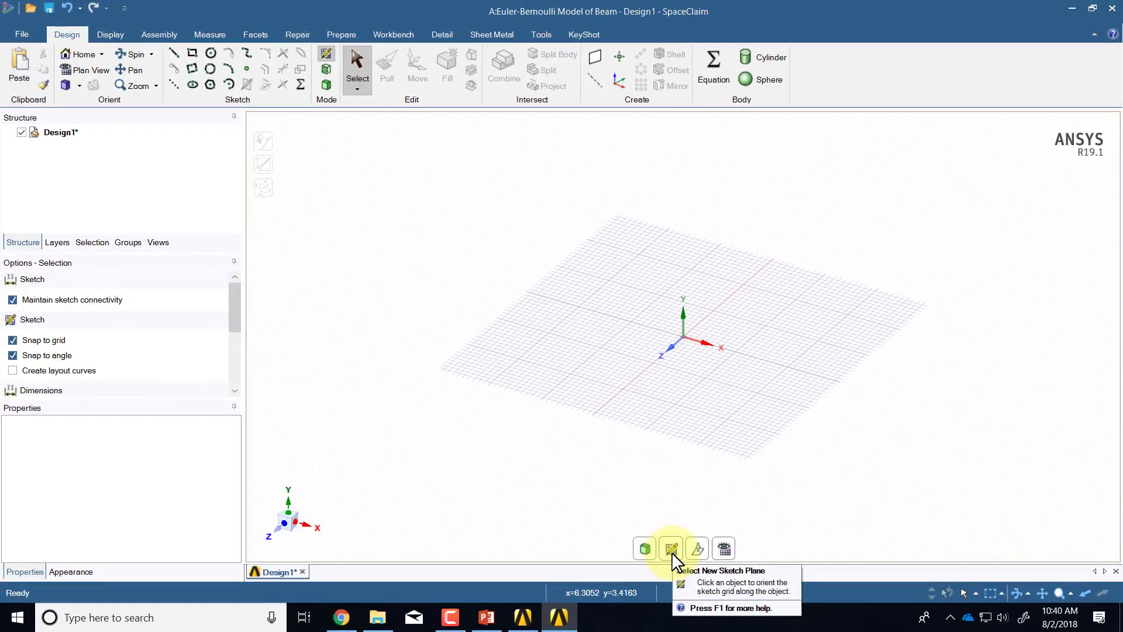
Step: Switch to 3D mode and place a new sketch plane on XY
key(d)
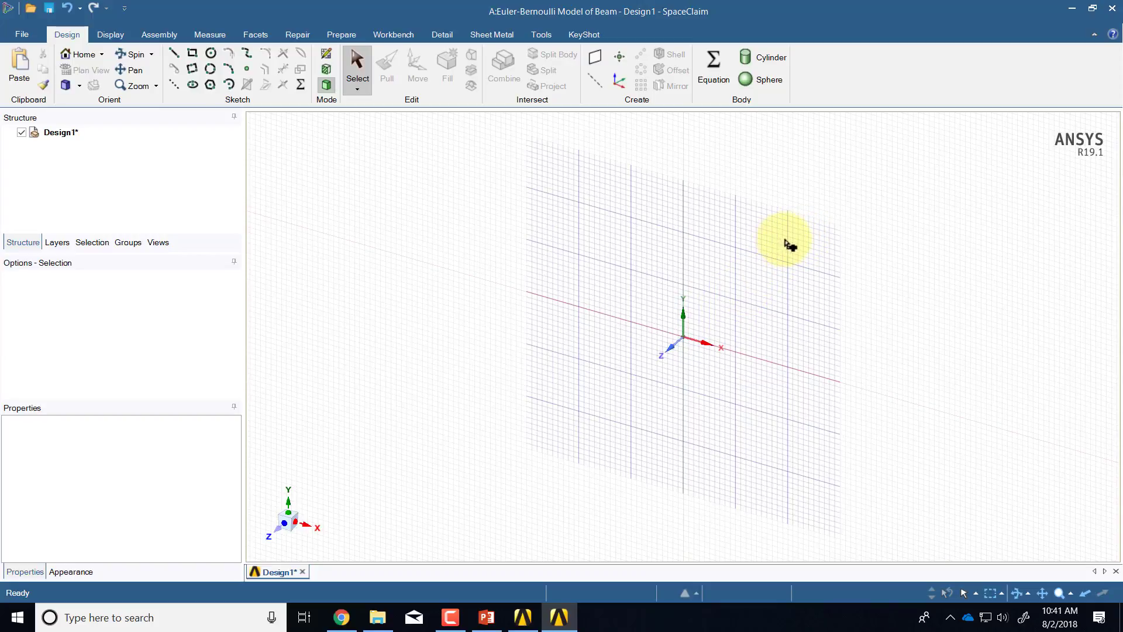
click(787, 241)
click(723, 550)
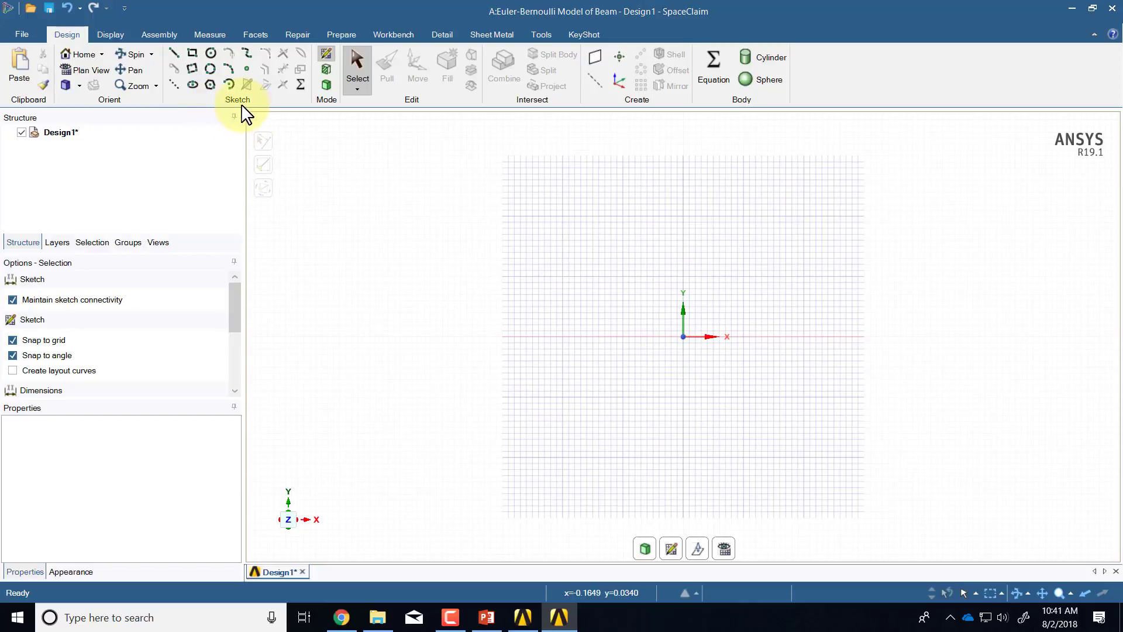
Step: Draw a 4 m line from the origin along X, then return to Select
click(176, 52)
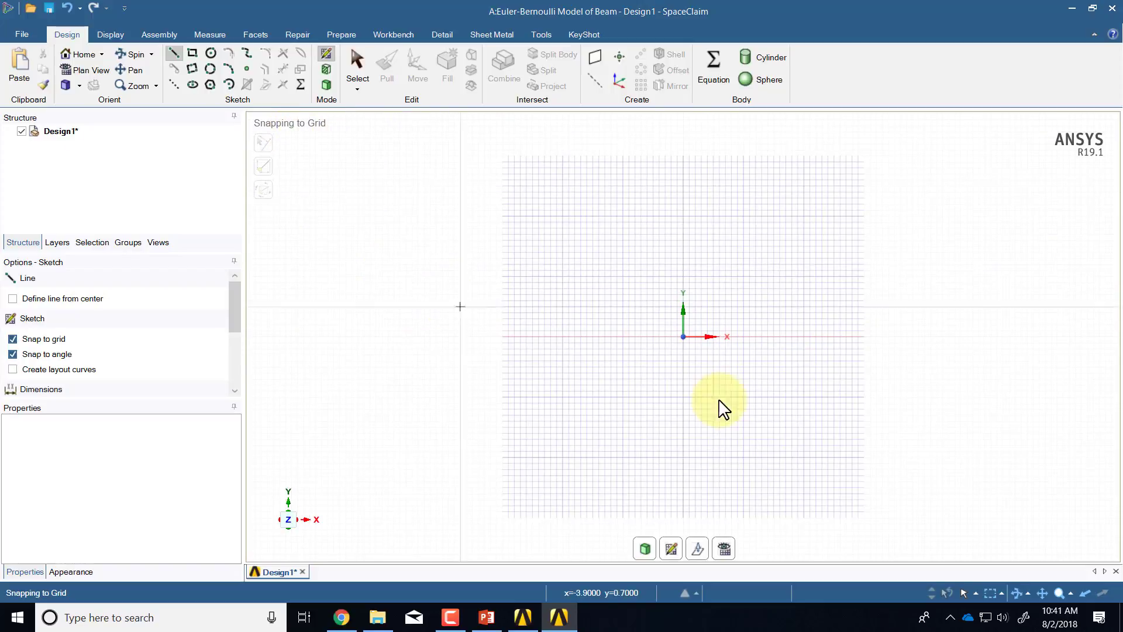
scroll(726, 373, down, 2)
scroll(727, 374, up, 2)
scroll(724, 371, up, 1)
scroll(725, 371, up, 1)
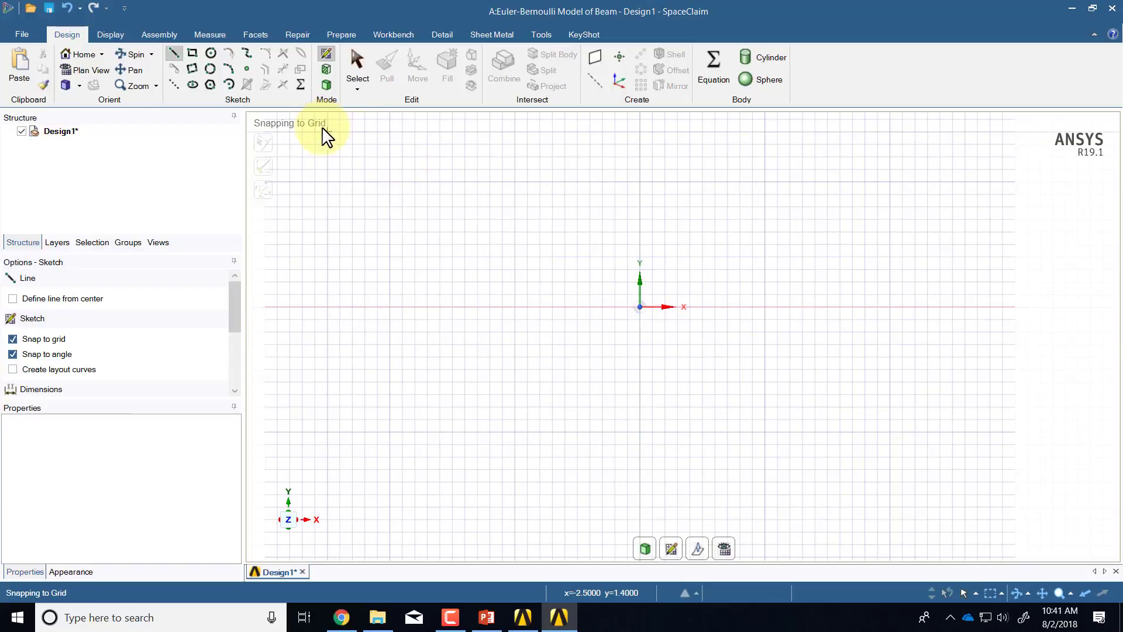
click(638, 307)
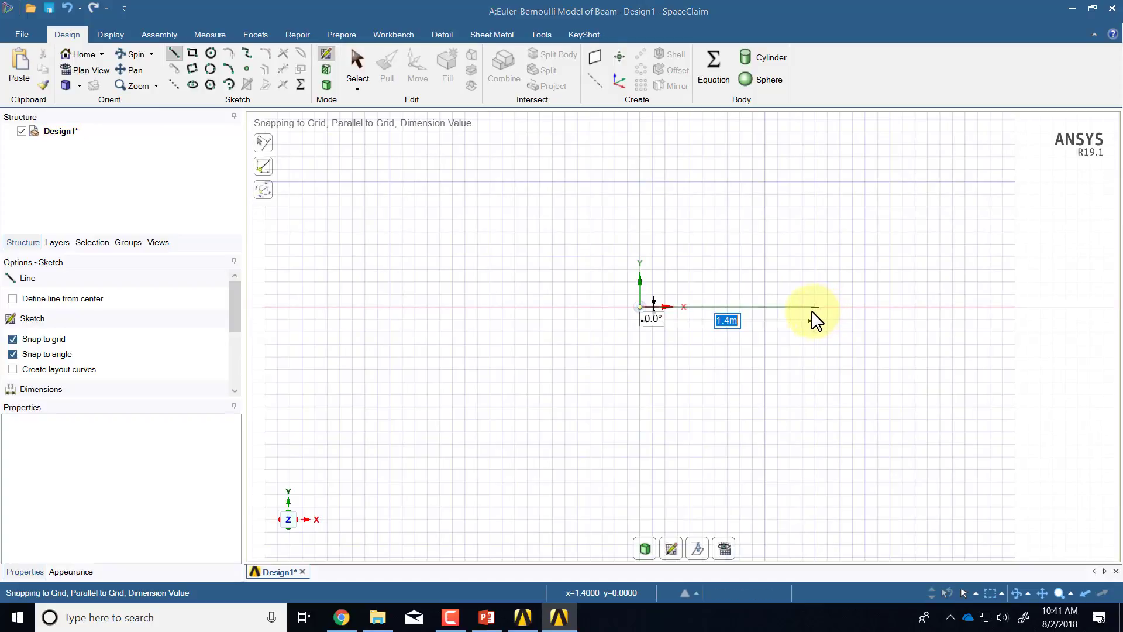
text(4)
key(Return)
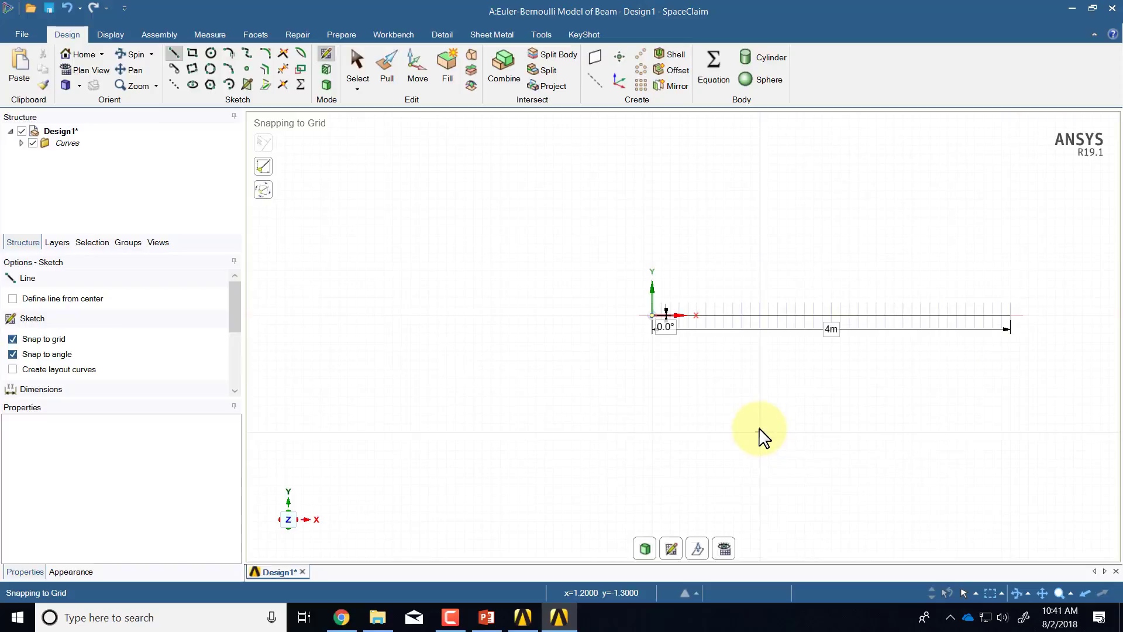
key(Escape)
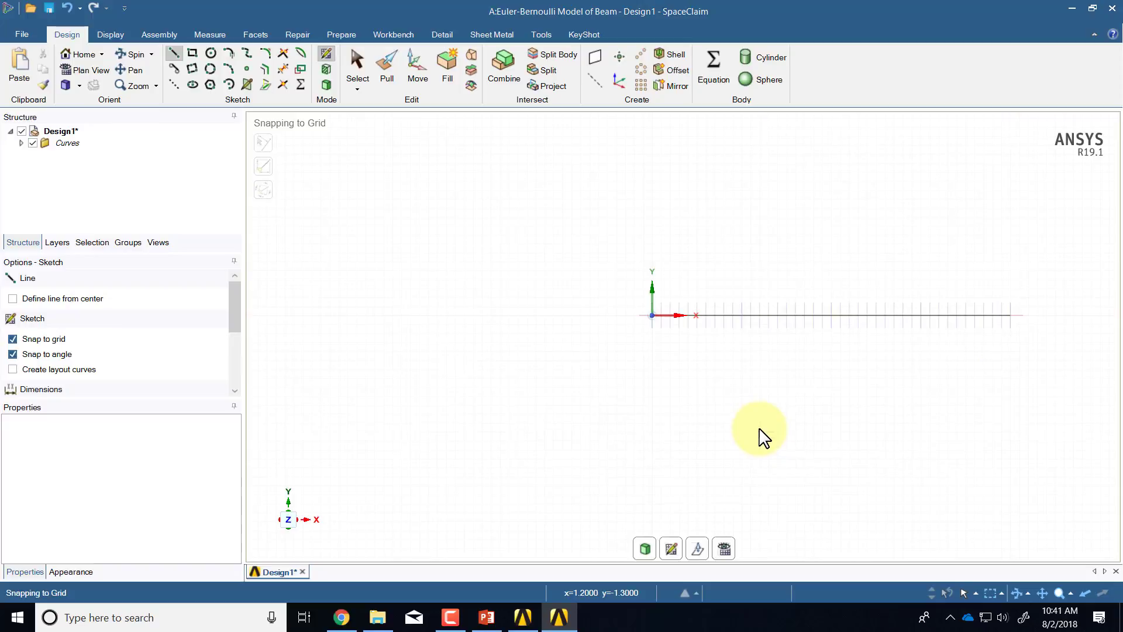
key(Escape)
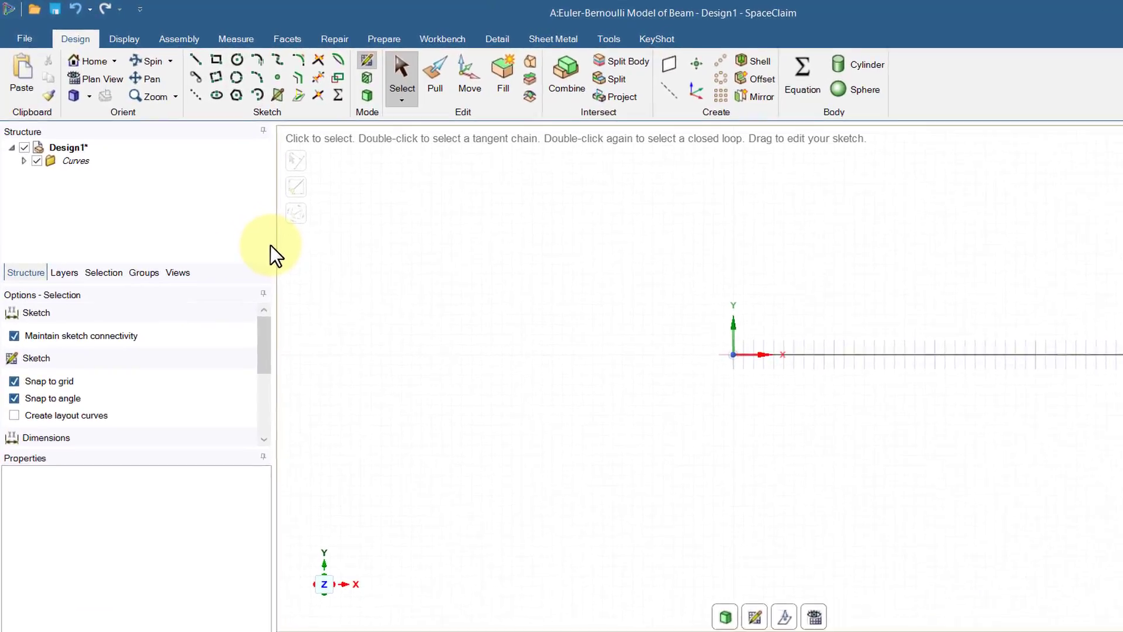
Step: Create a 'Line Body' component under Design1 and move the Curves into it
click(93, 193)
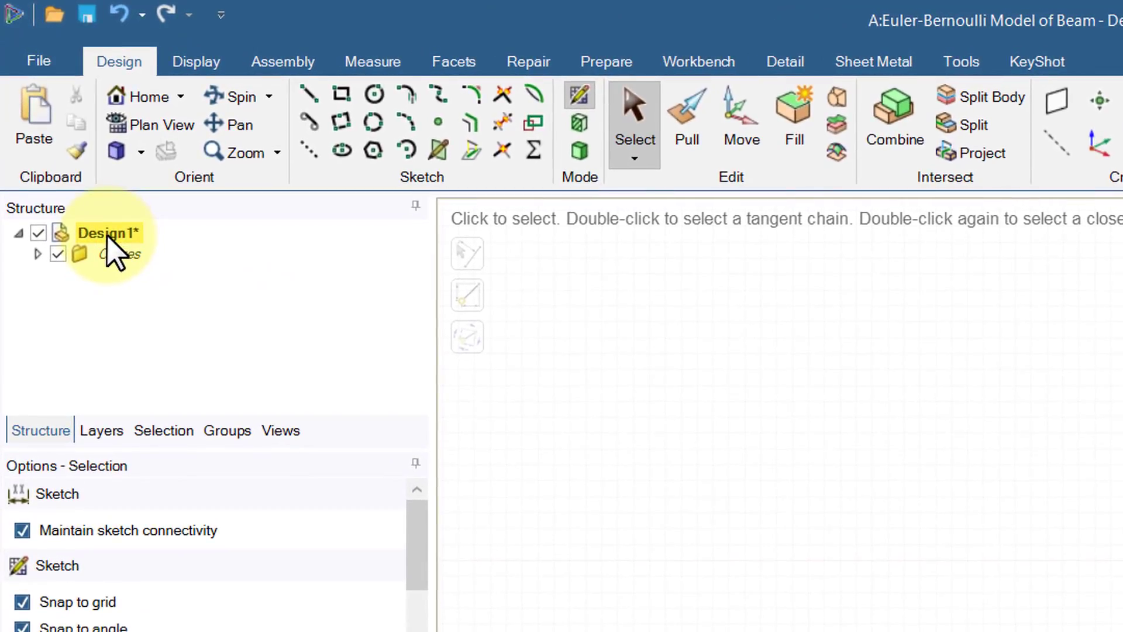
click(107, 235)
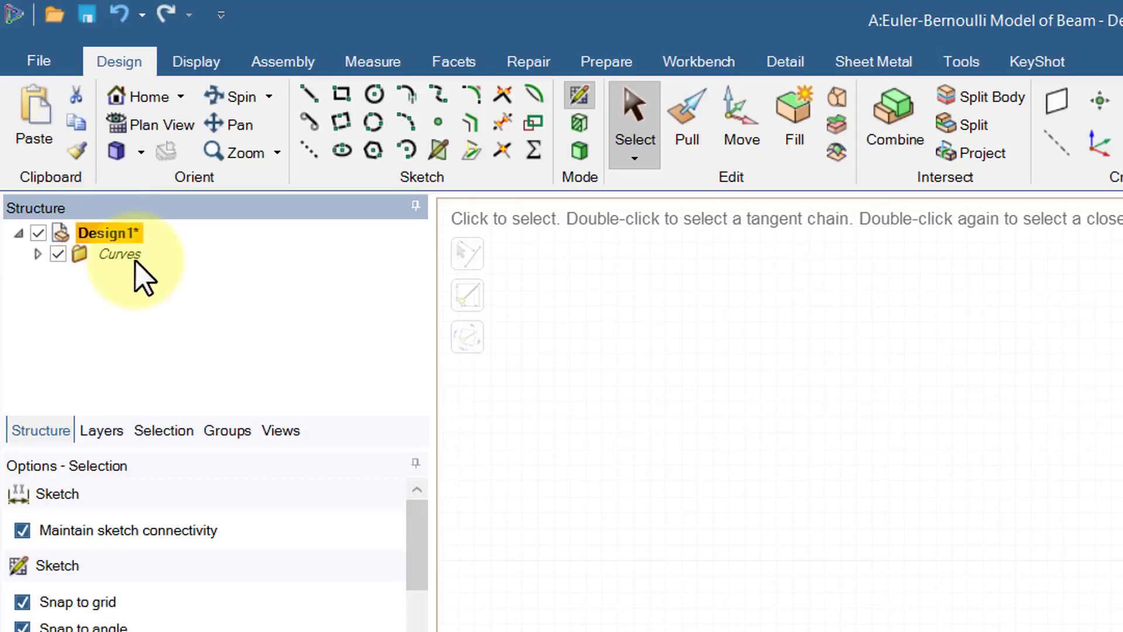
right_click(119, 235)
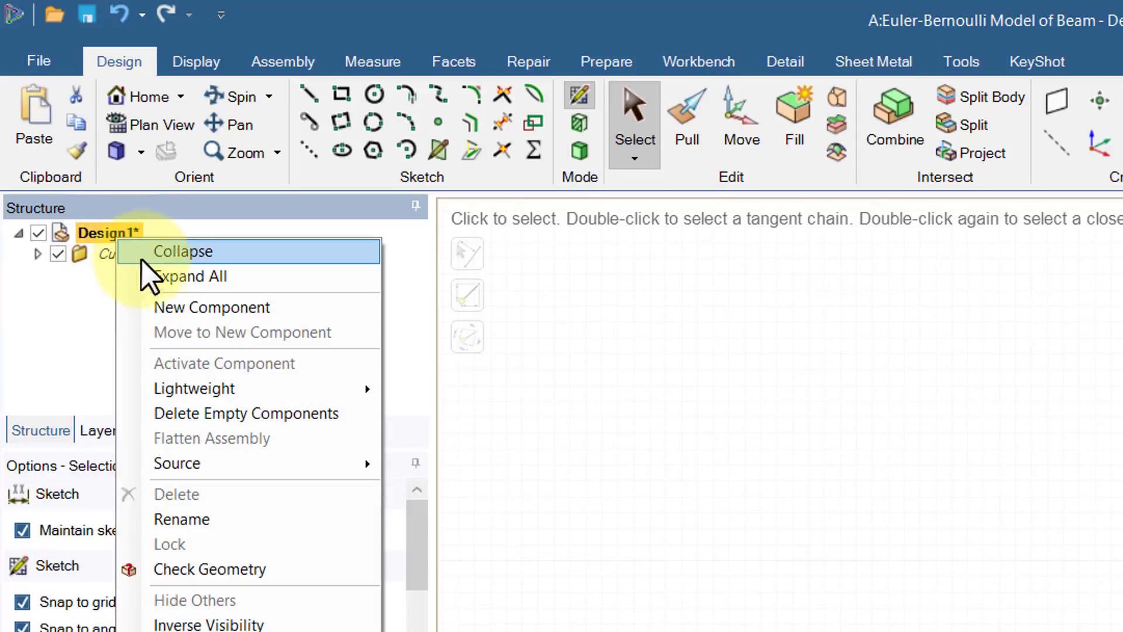
click(180, 309)
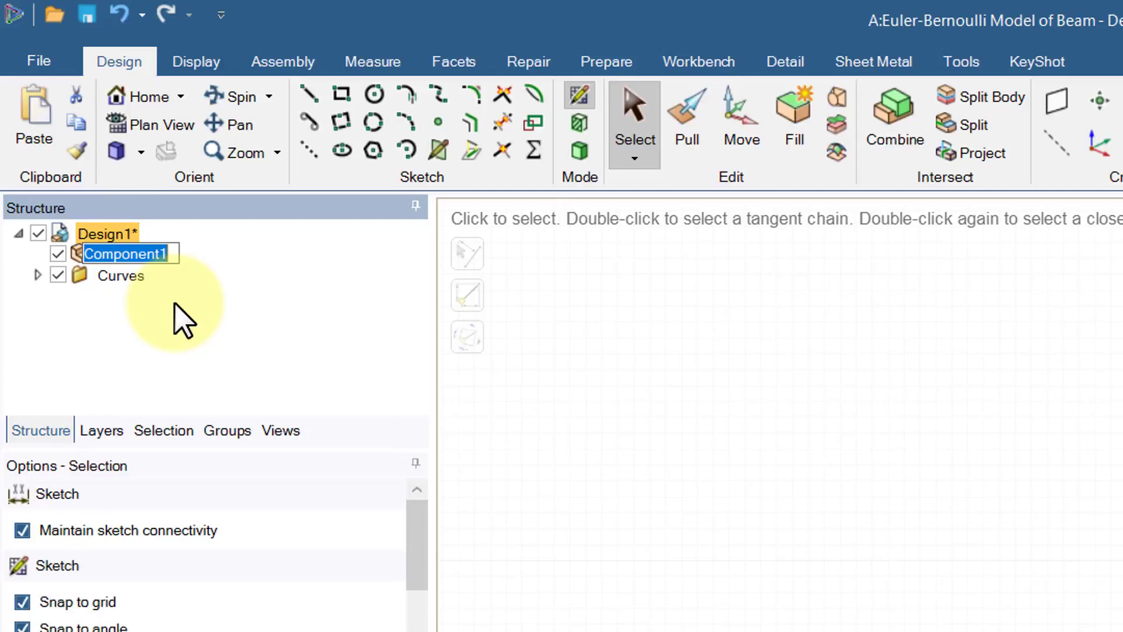
text(Line B)
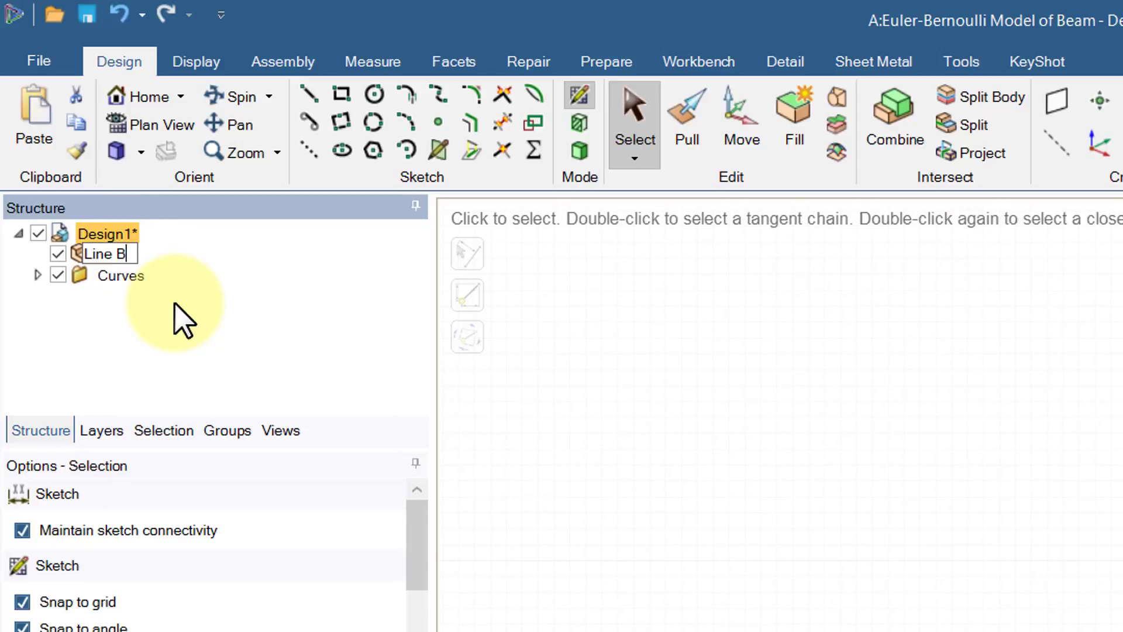
text(ody)
key(Return)
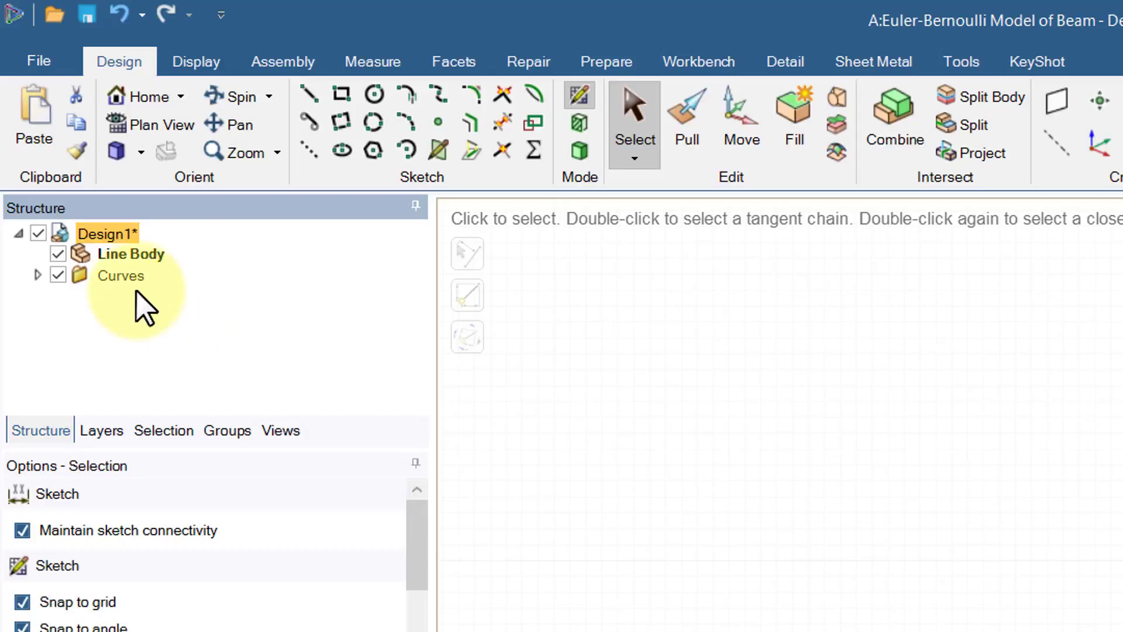
drag(121, 281, 132, 253)
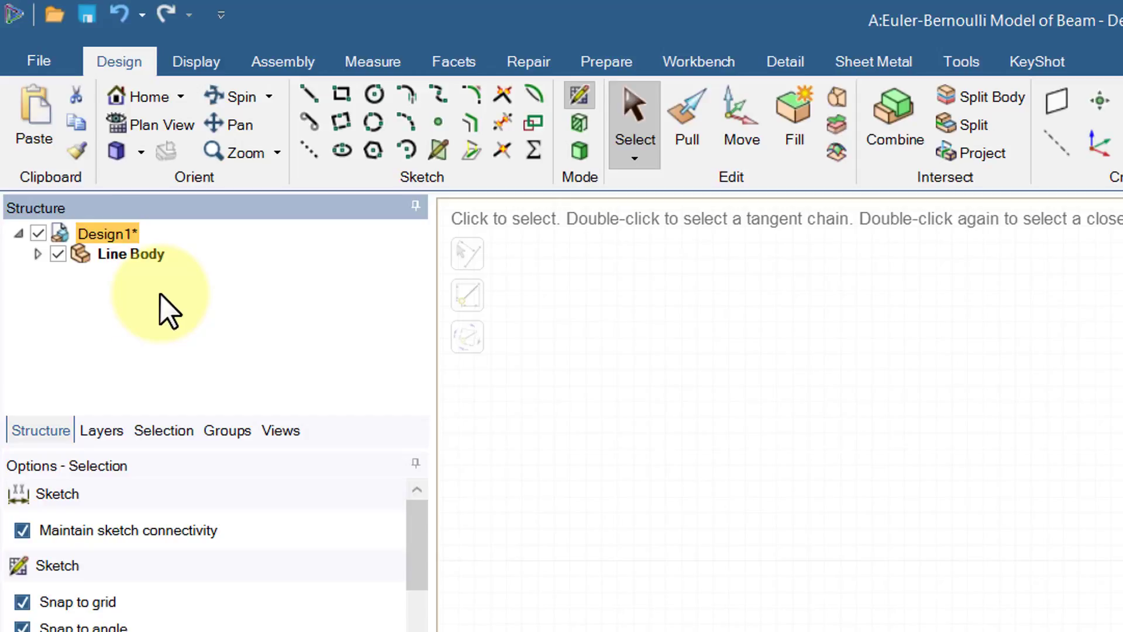
Step: Expand Line Body to reveal its Curves, then select and deselect the beam line
click(36, 253)
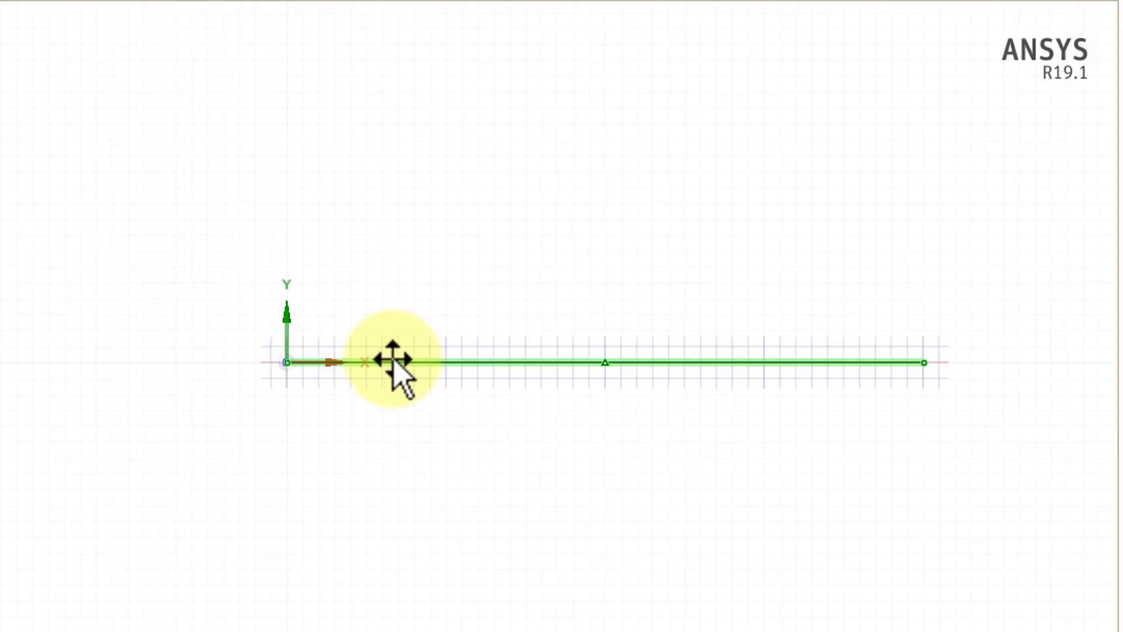
click(843, 362)
click(786, 509)
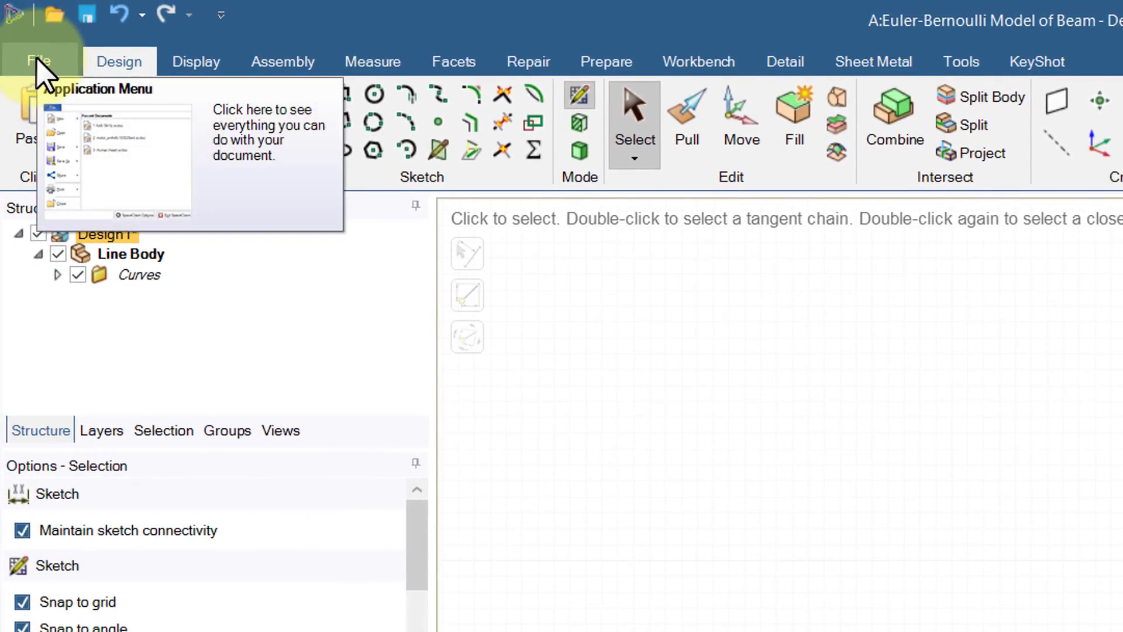
Step: Cancel a Save As to the beam demo folder and return to Workbench
click(40, 63)
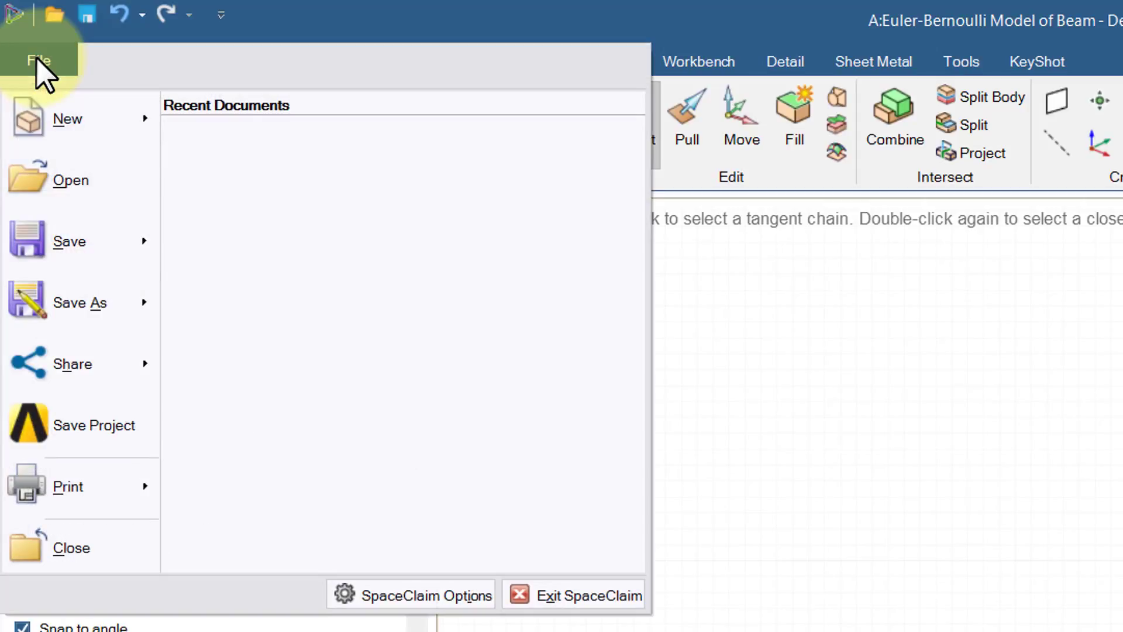
mouse_move(70, 241)
click(63, 247)
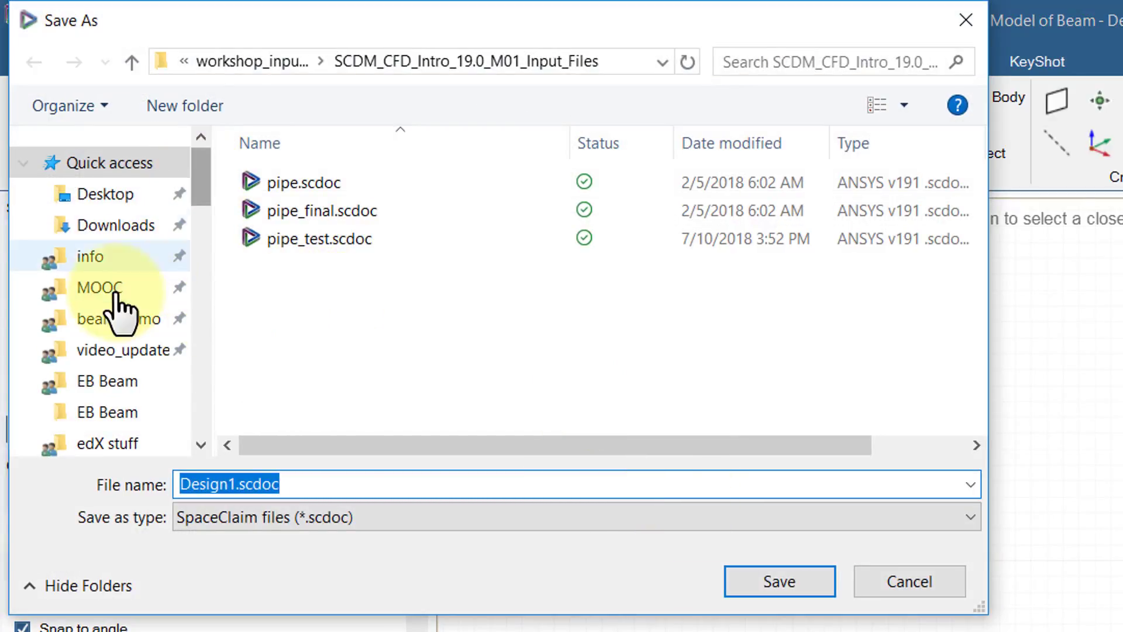
click(123, 320)
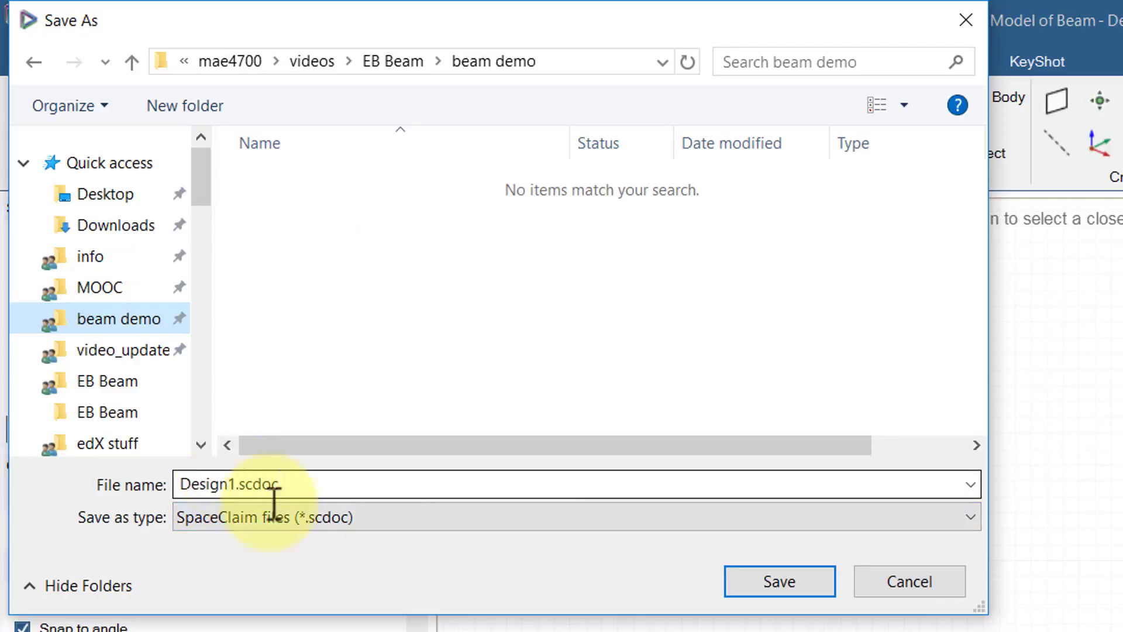
click(910, 587)
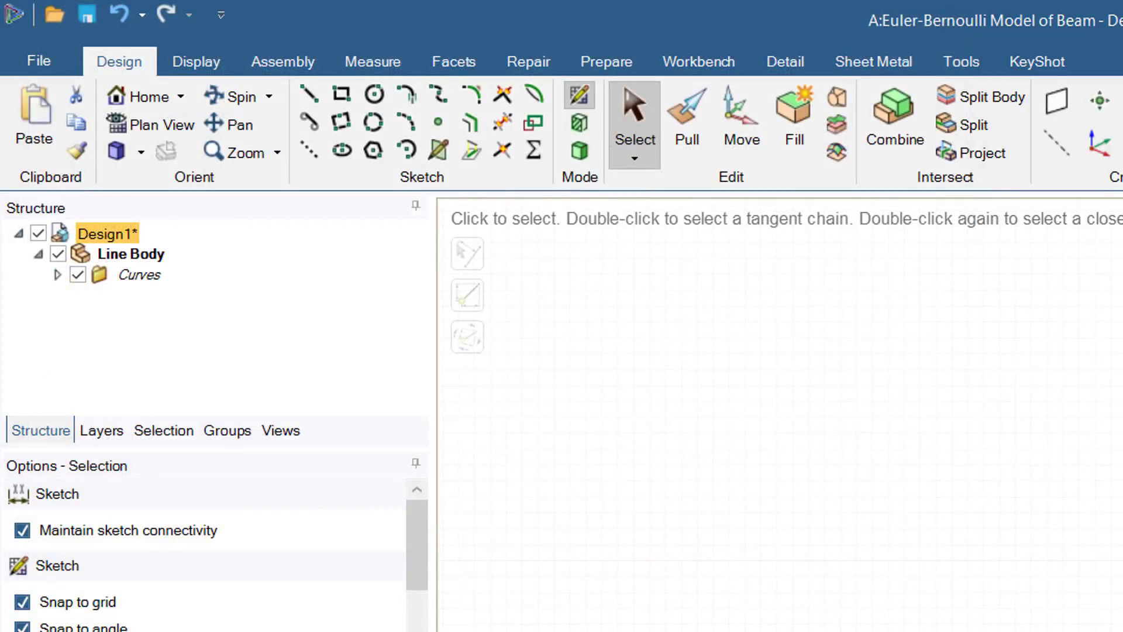
key(alt+Tab)
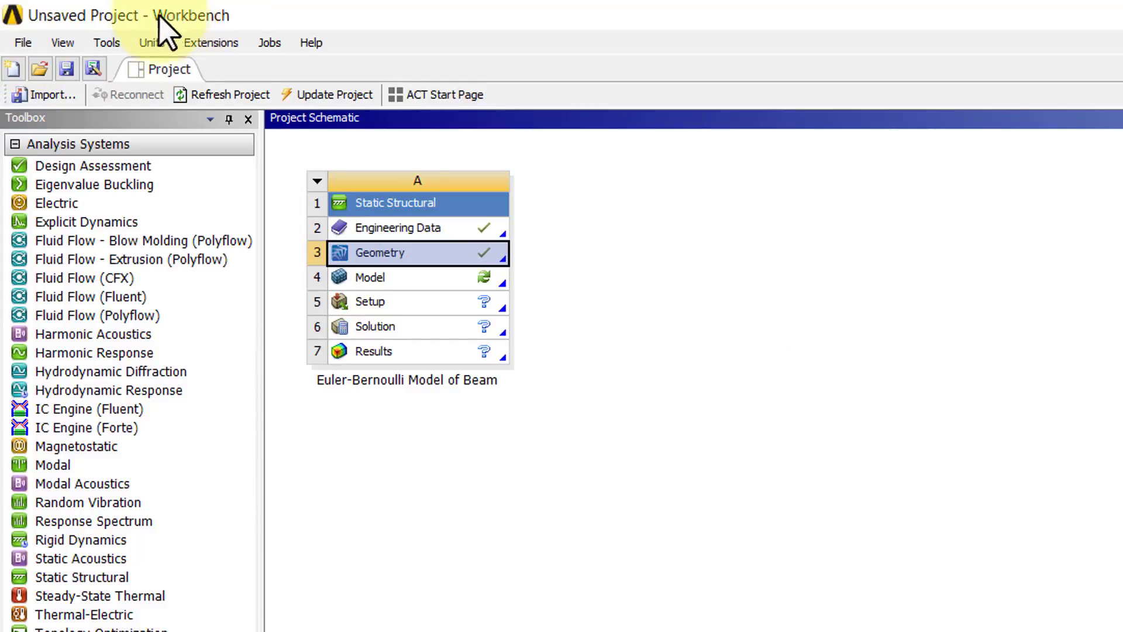
Step: Save the Workbench project as beam.wbpj inside the beam demo folder
click(19, 44)
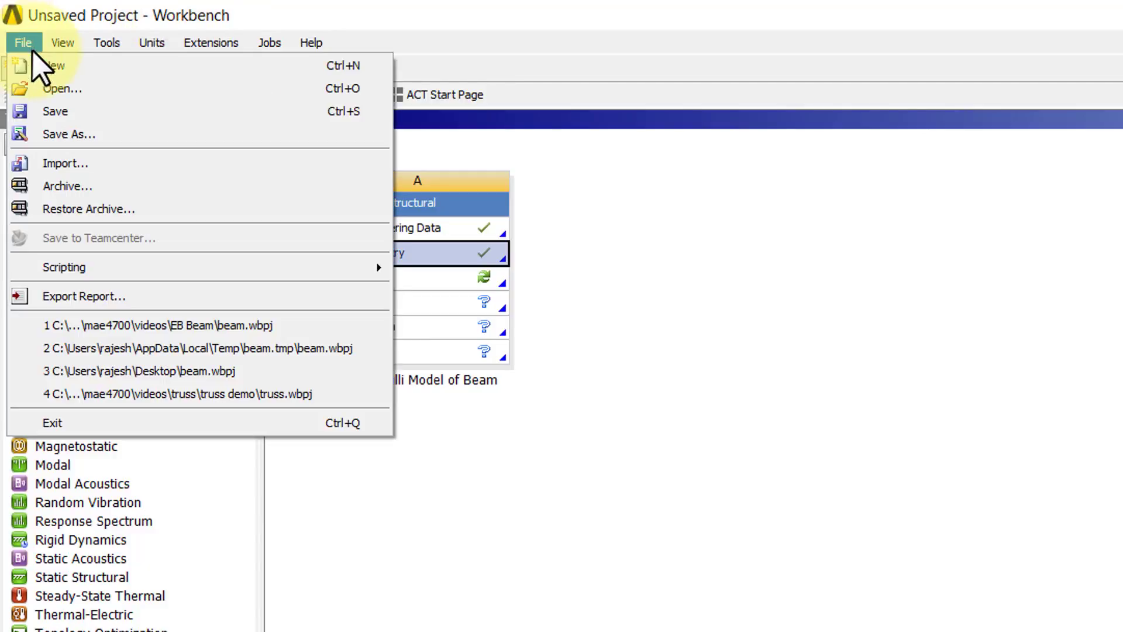
click(55, 132)
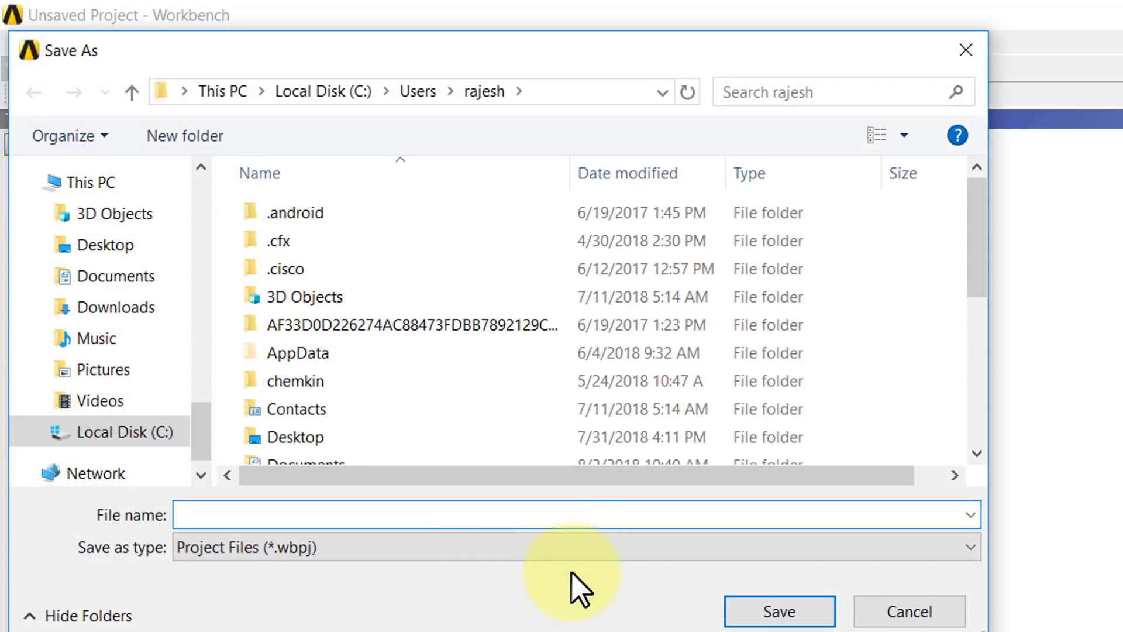
drag(201, 430, 251, 211)
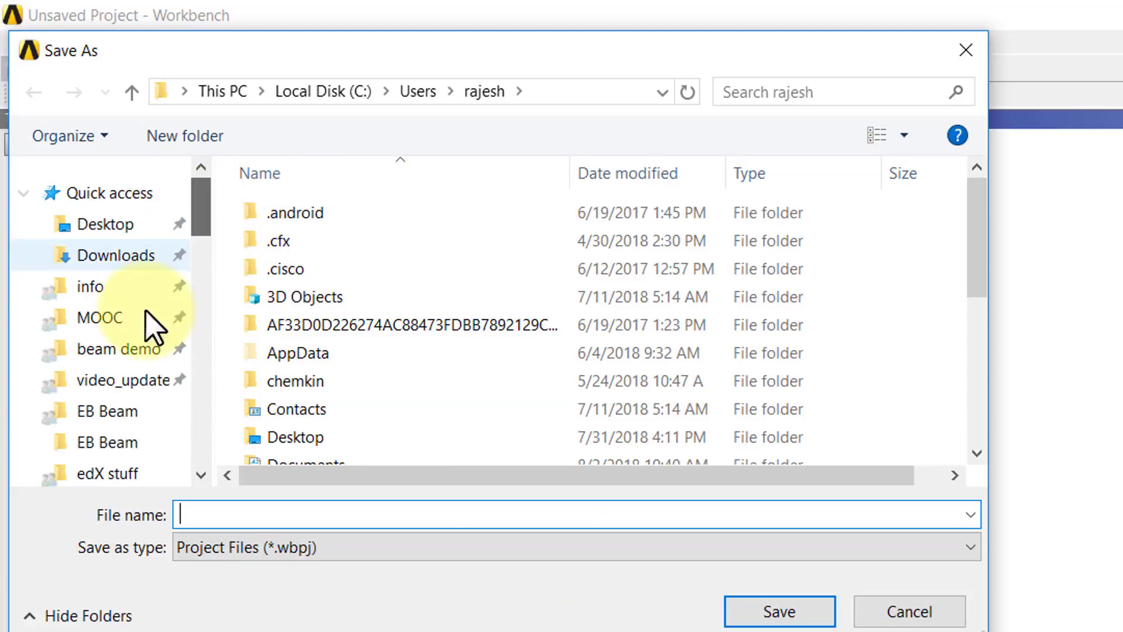
click(124, 351)
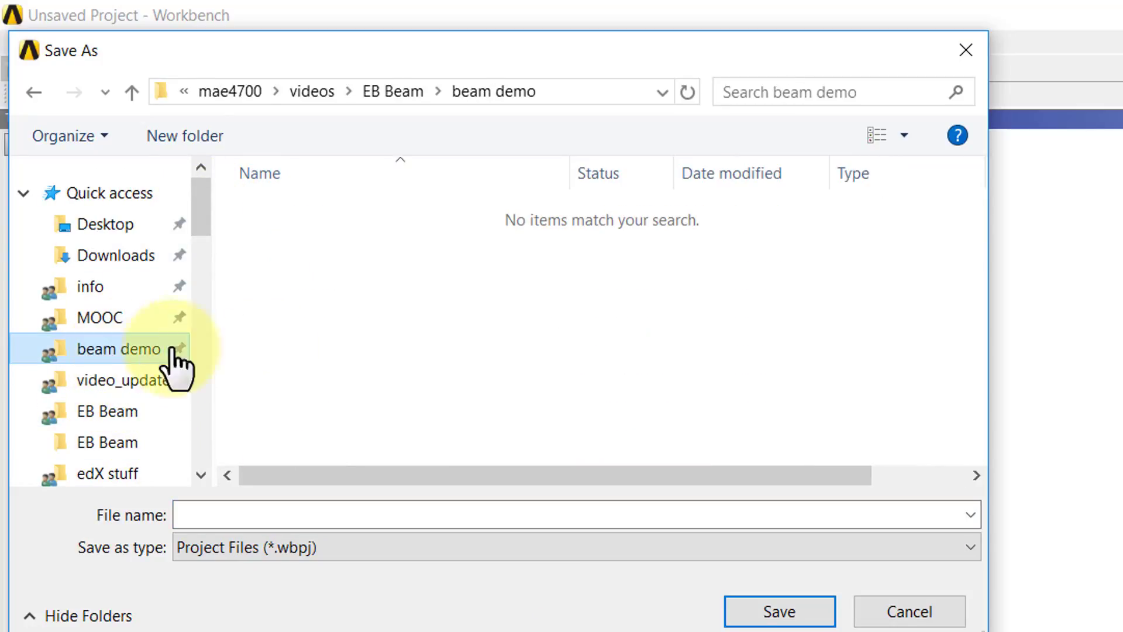
click(322, 514)
text(beam)
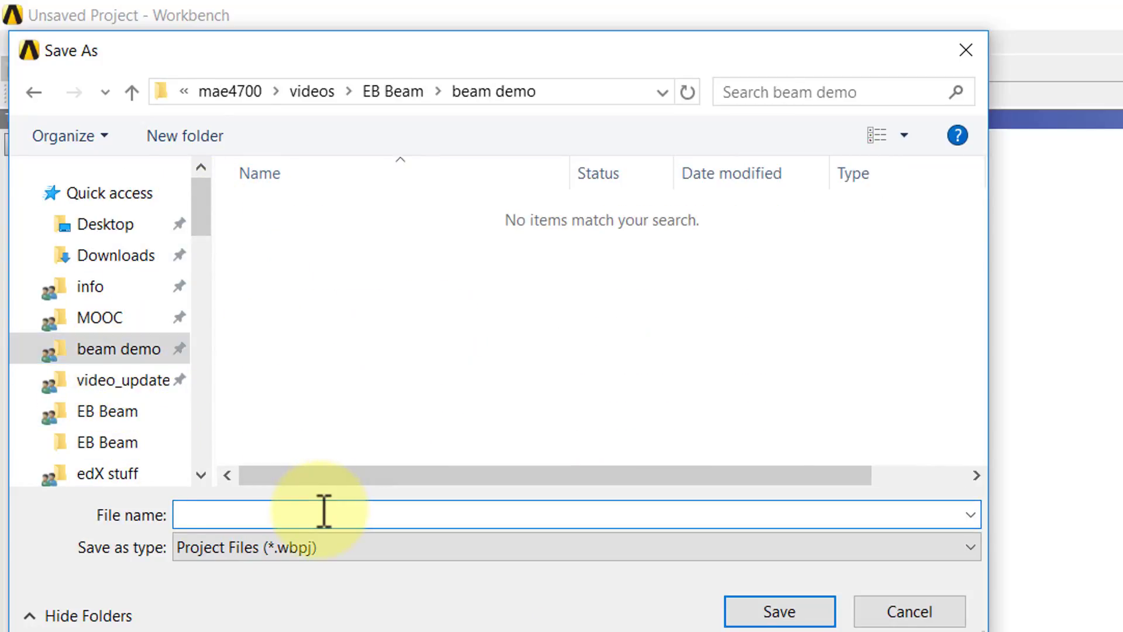
click(781, 616)
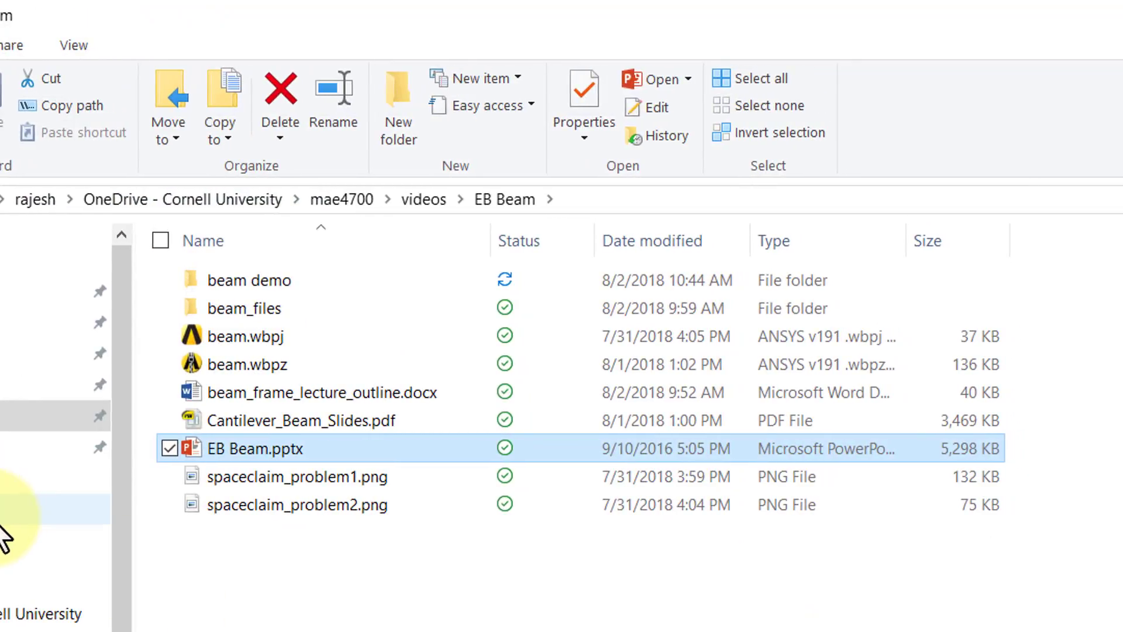
Step: Open the beam demo folder to check that beam.wbpj and beam_files were saved
double_click(263, 281)
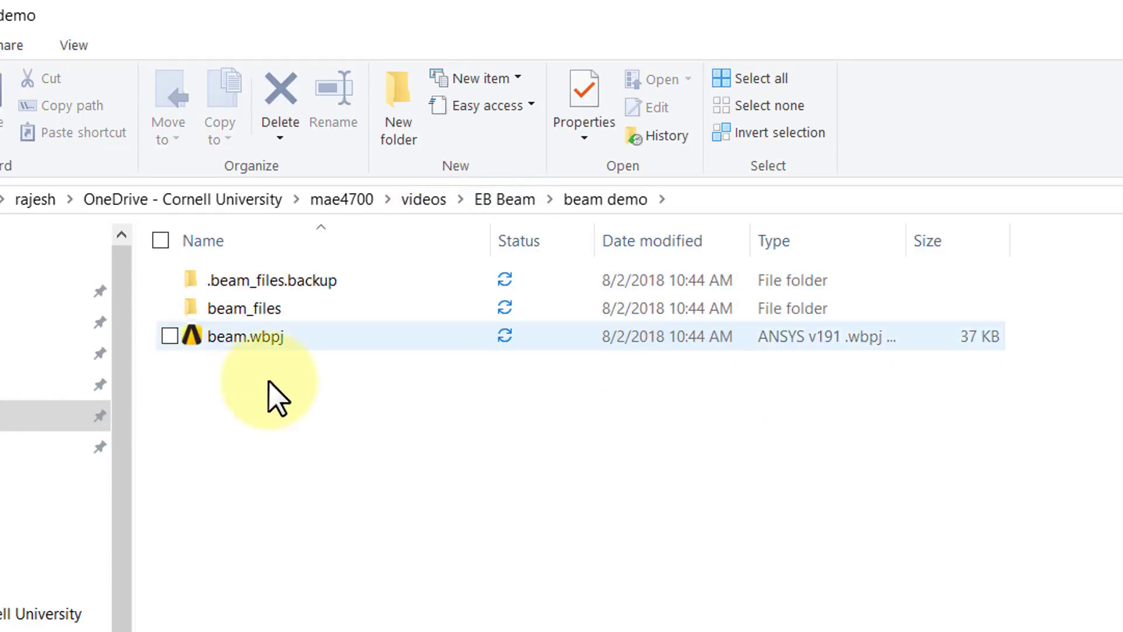